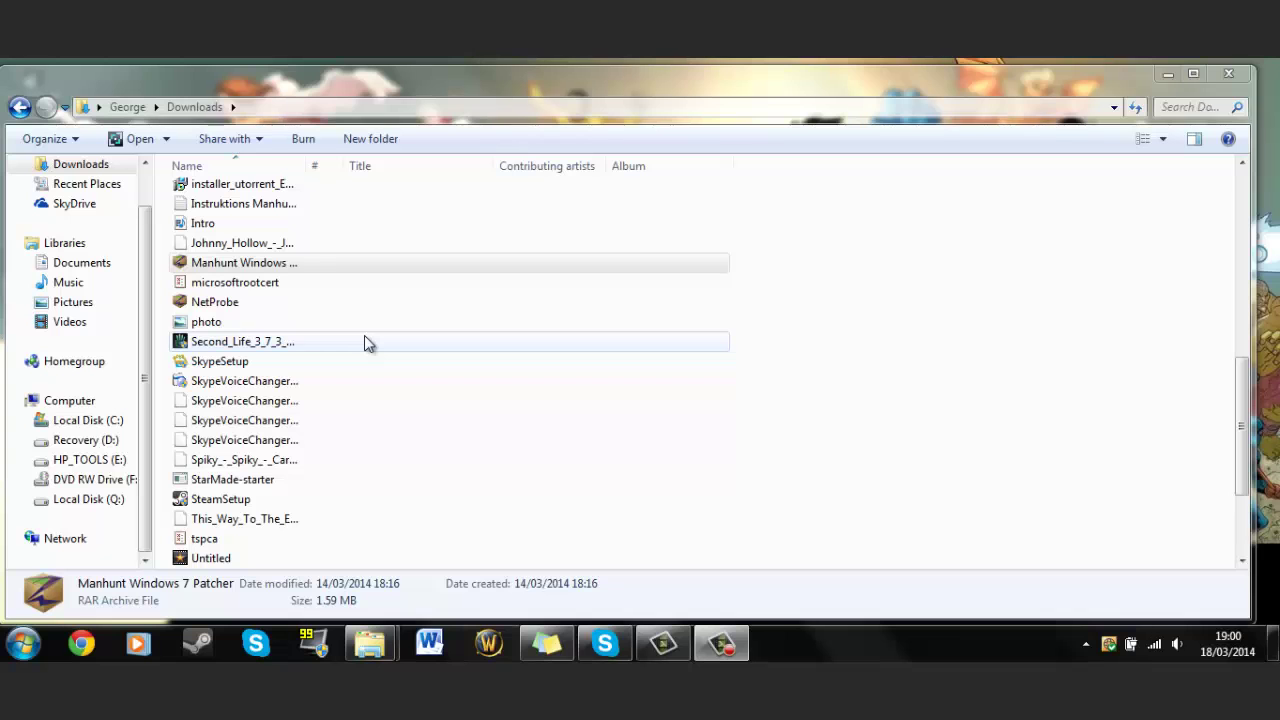
left_click(716, 648)
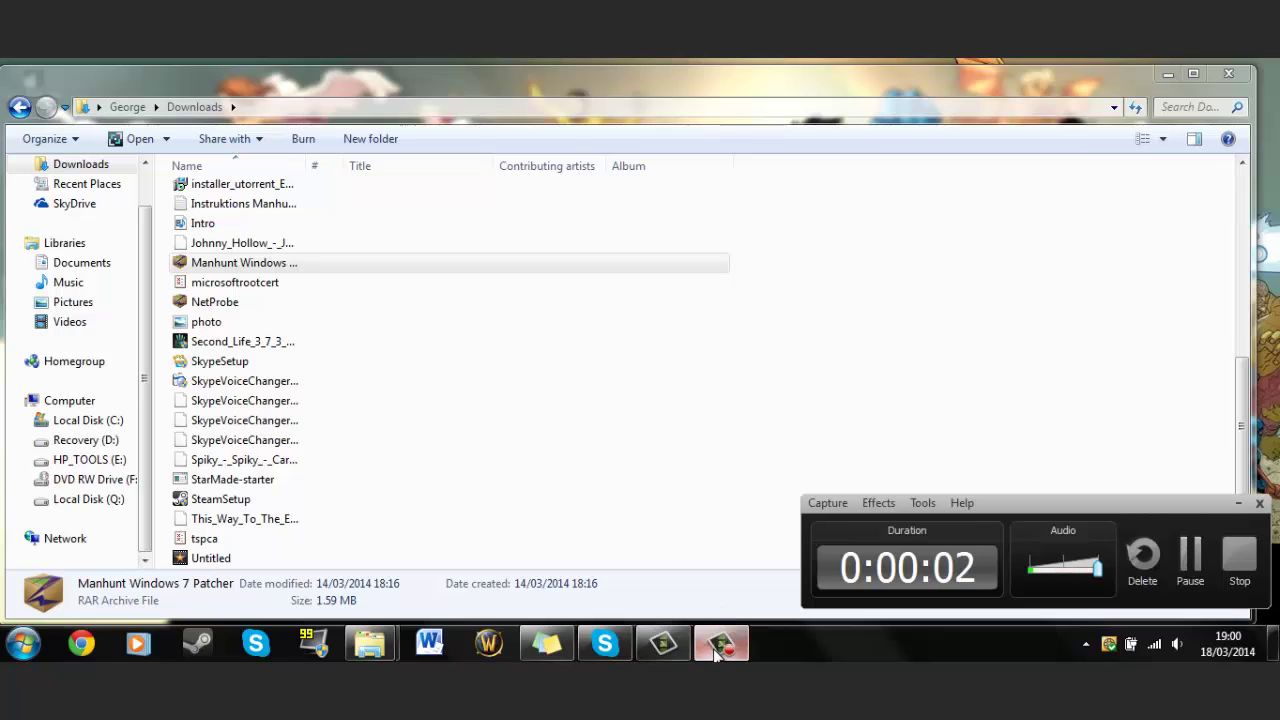
left_click_drag(1085, 500, 1080, 5)
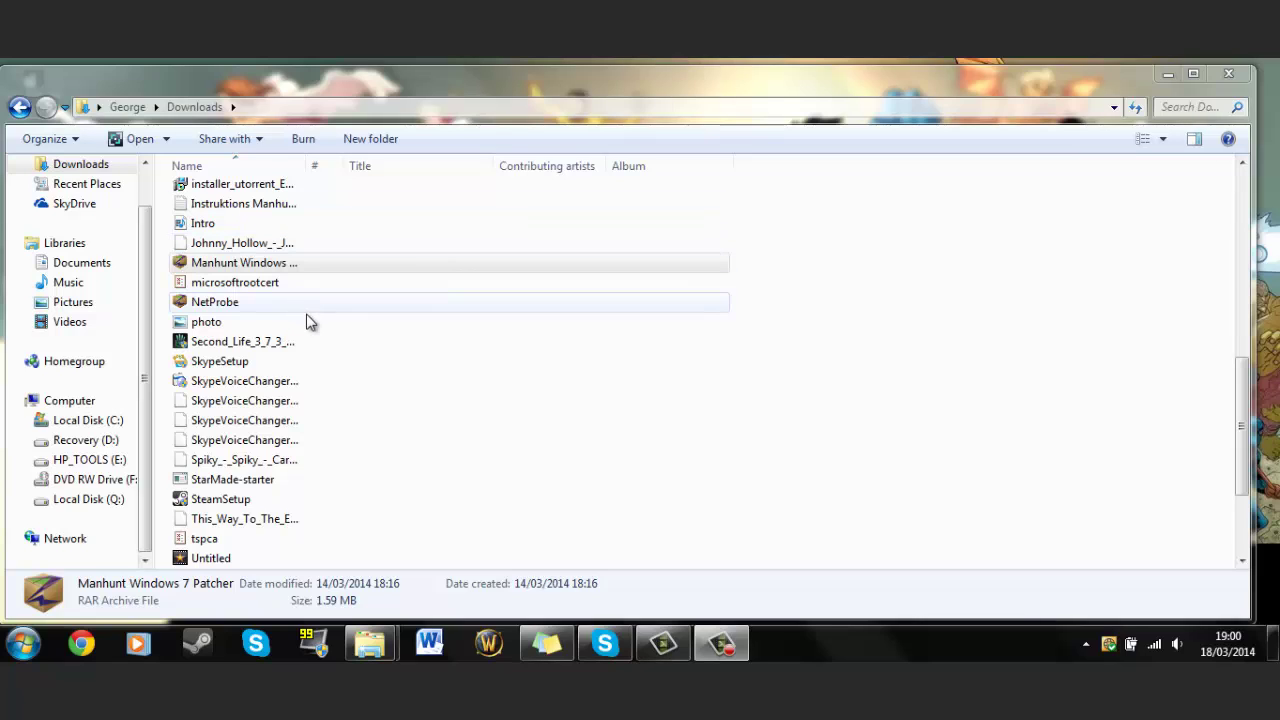
left_click(339, 270)
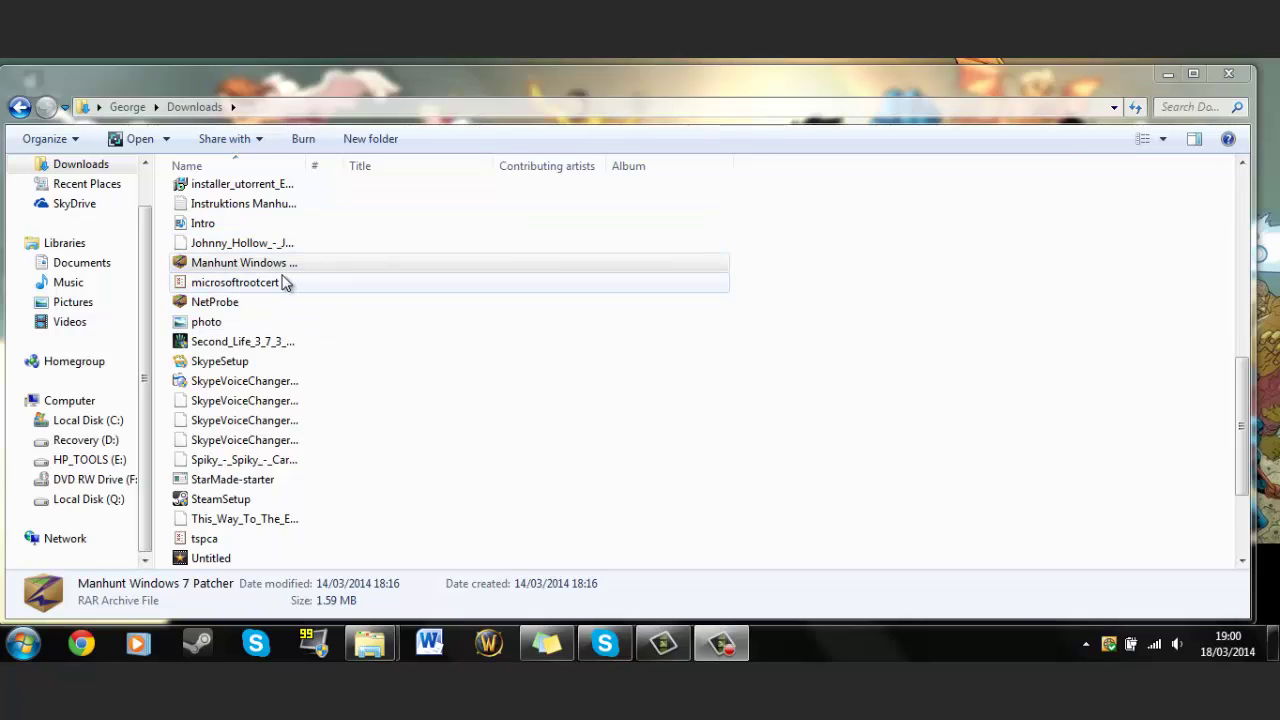
left_click(352, 268)
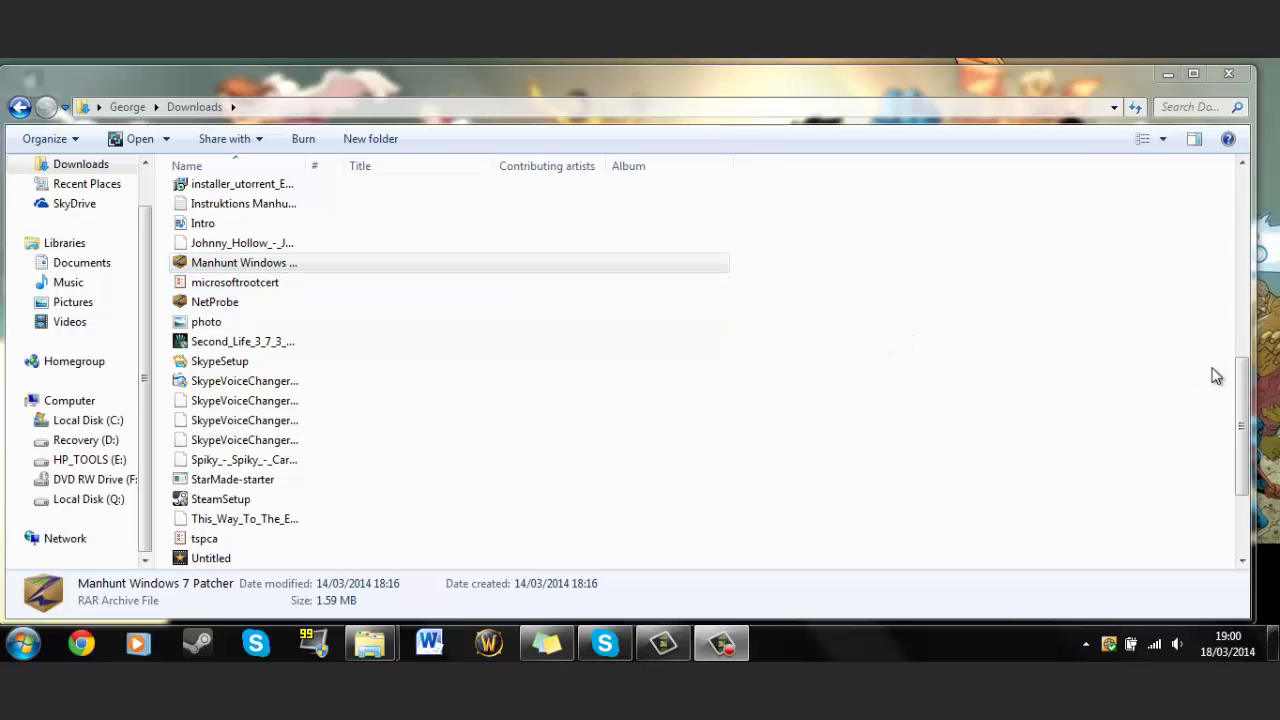
Extract the Manhunt Windows 7 Patcher archive directly into the Downloads folder with Express Zip, overwriting the existing files.
left_click(1241, 380)
scroll(1050, 366, "up", 5)
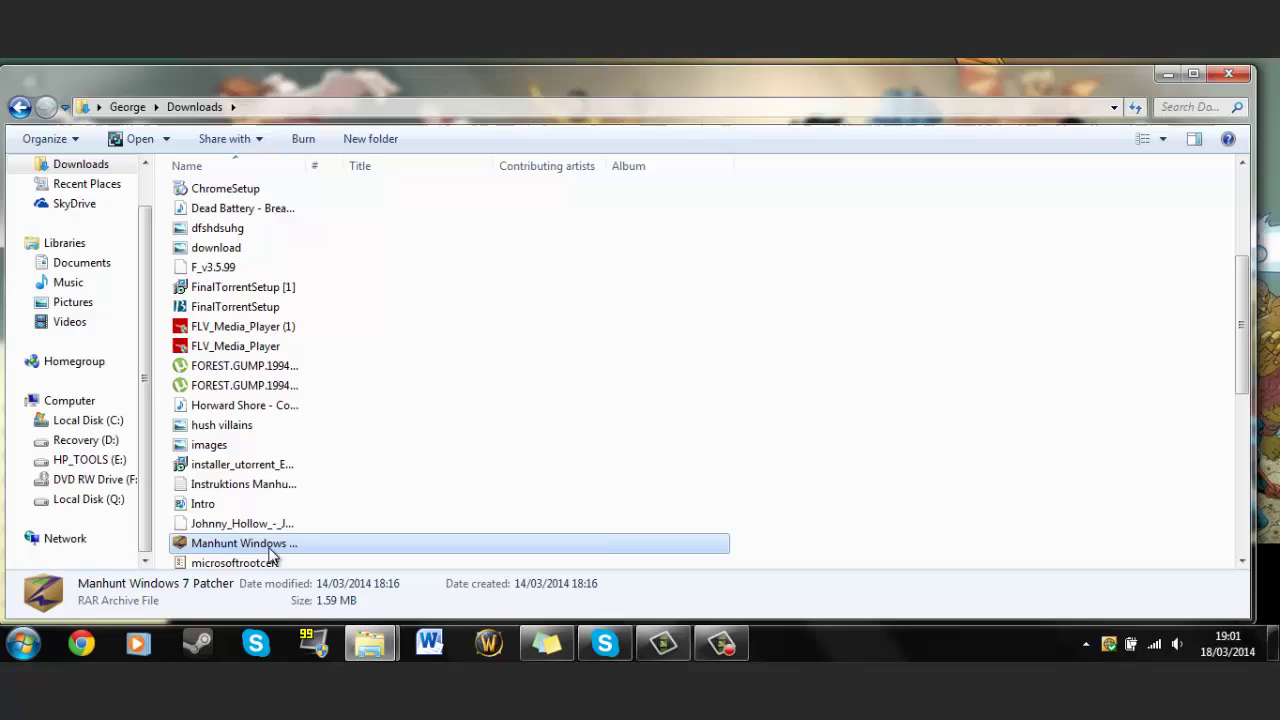
left_click_drag(273, 550, 264, 558)
right_click(234, 527)
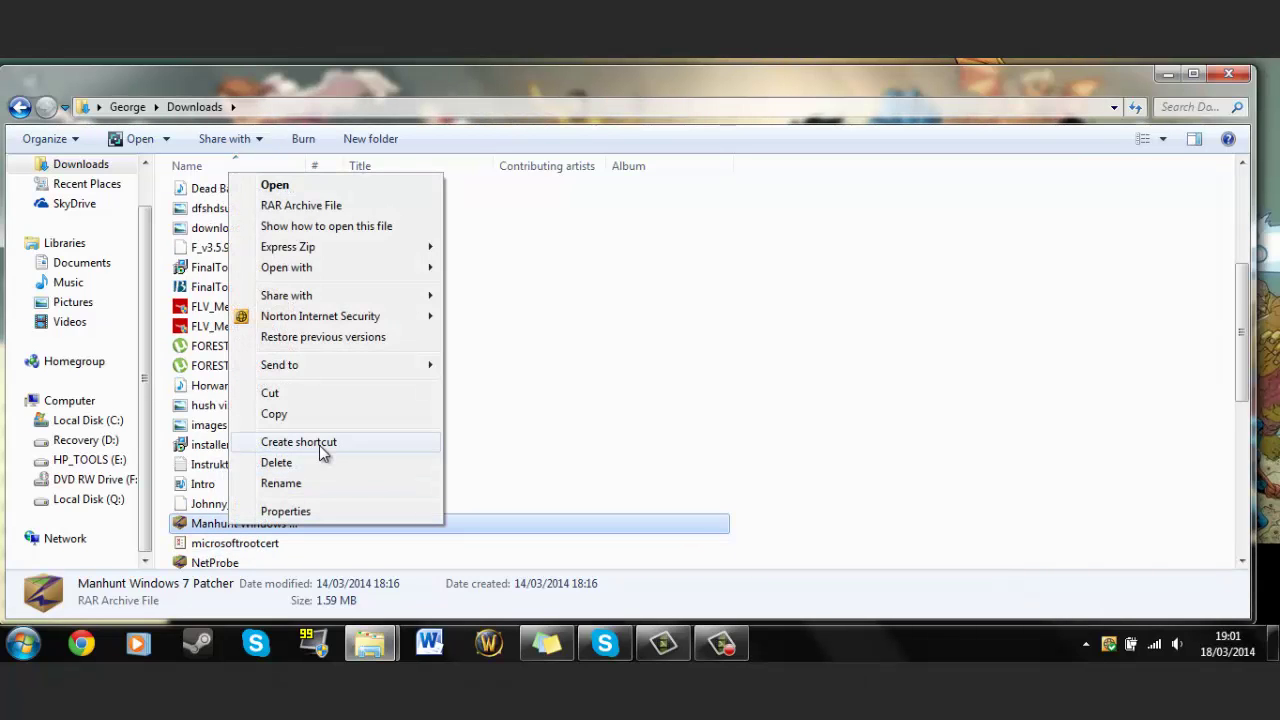
mouse_move(364, 250)
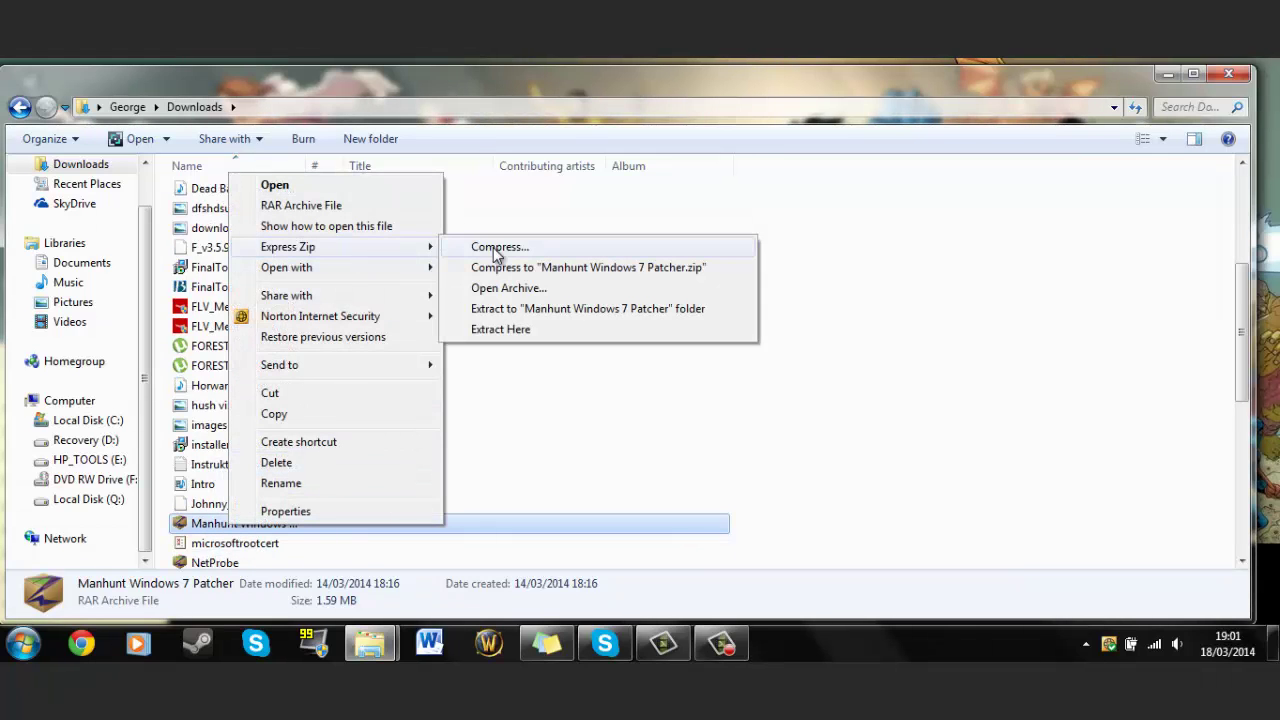
left_click(523, 329)
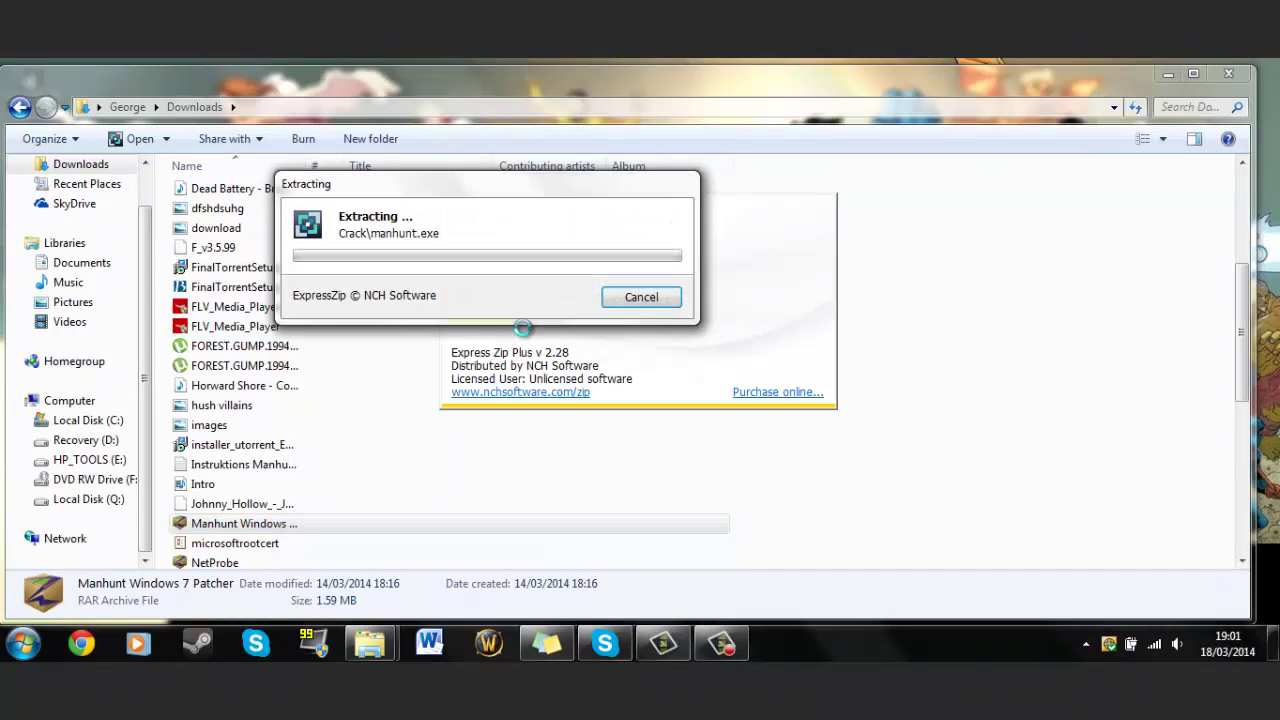
left_click(676, 330)
left_click(675, 330)
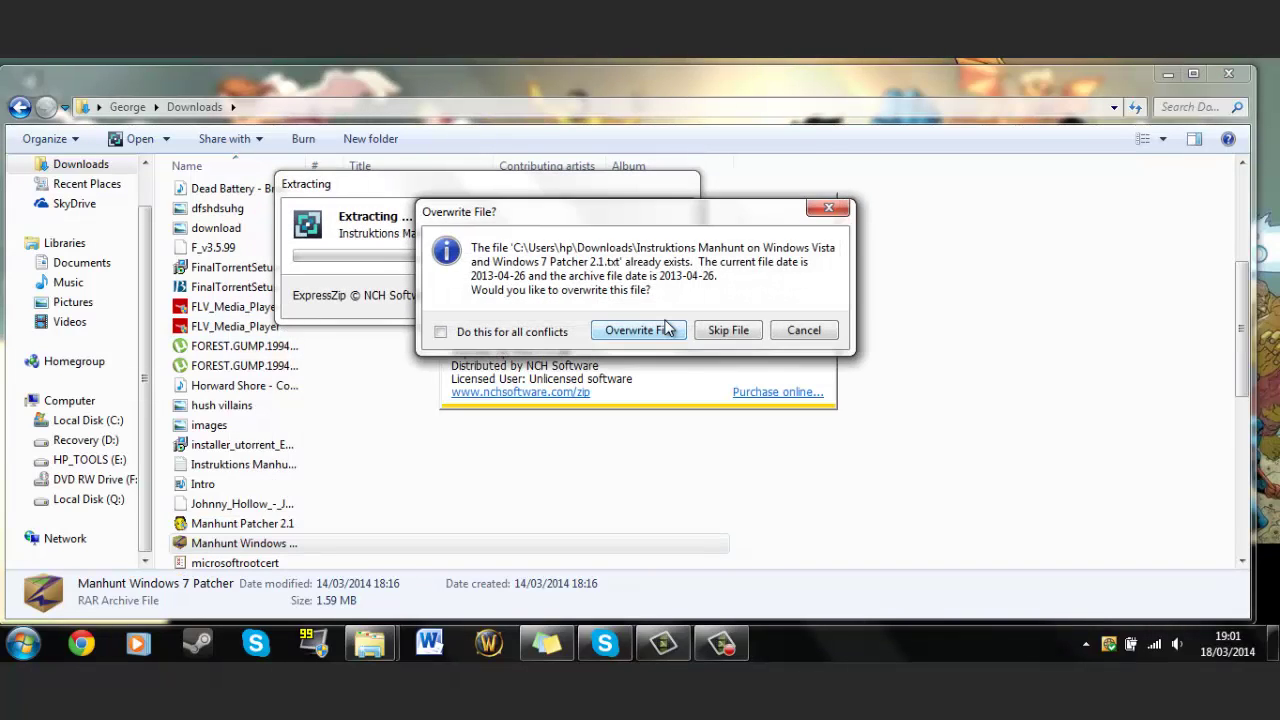
left_click(672, 330)
left_click(669, 330)
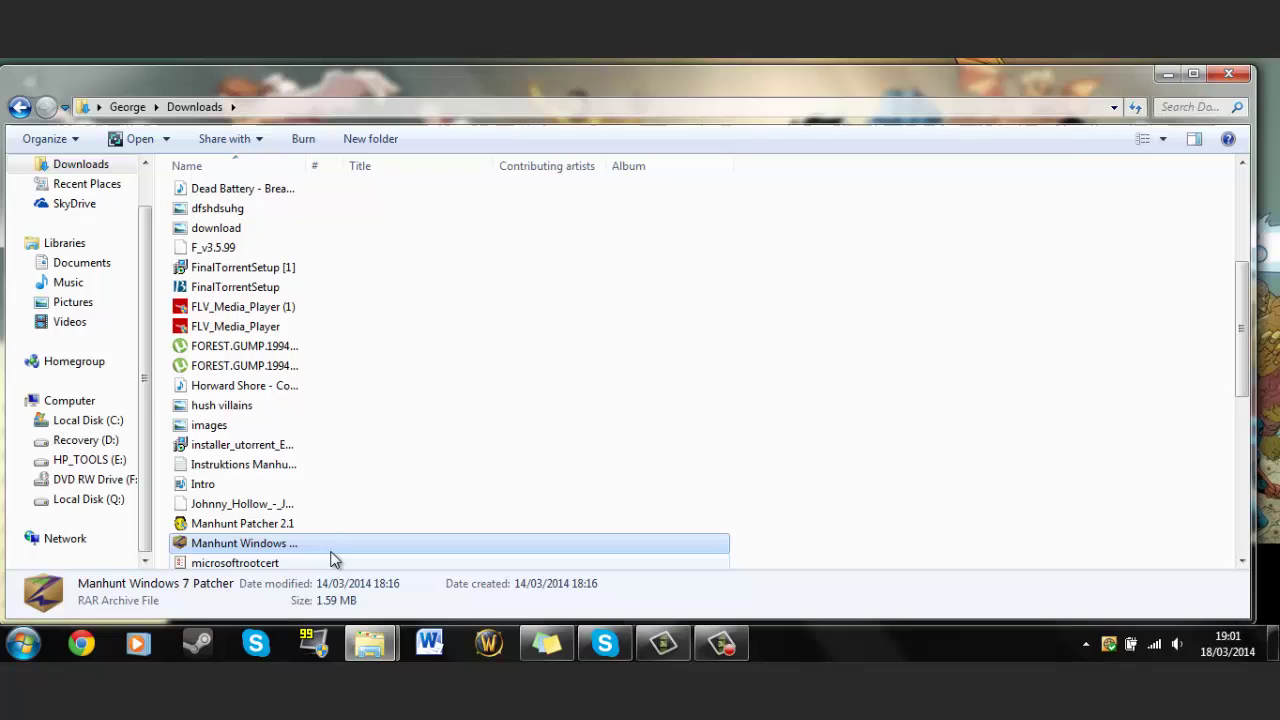
Run Manhunt Patcher 2.1 from the Downloads folder and accept its license agreement.
left_click(298, 529)
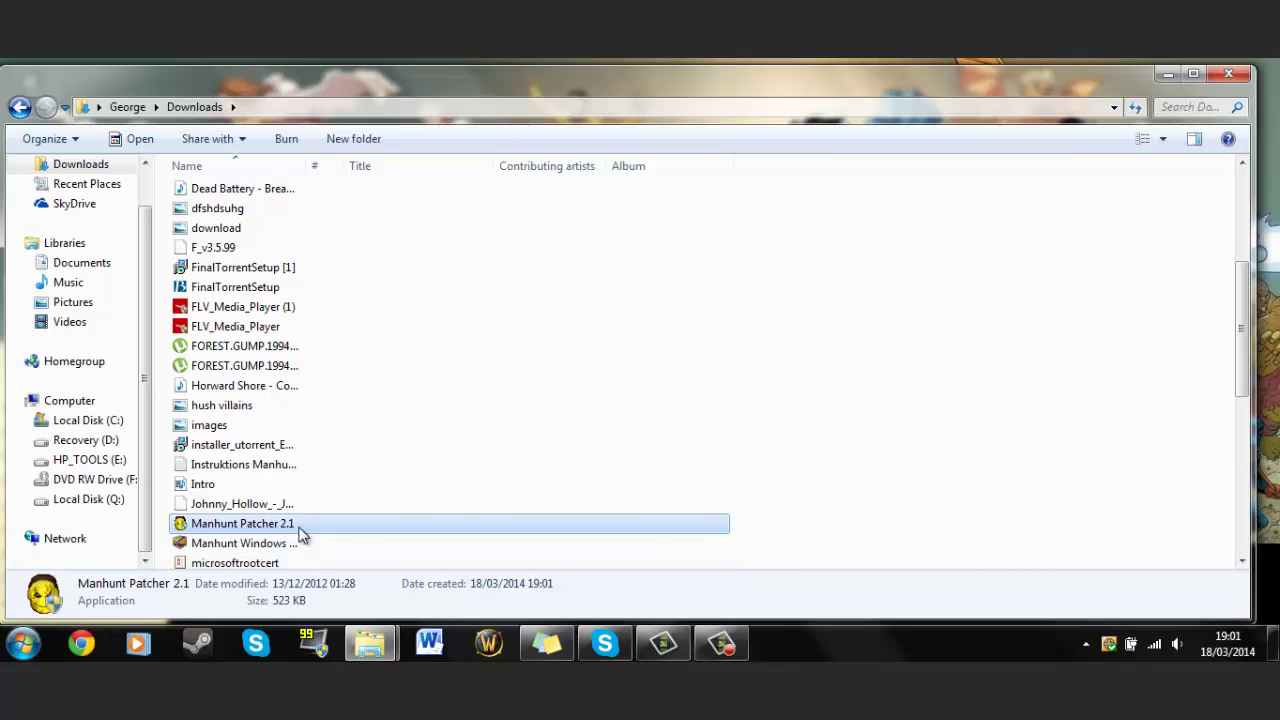
left_click(300, 528)
double_click(340, 523)
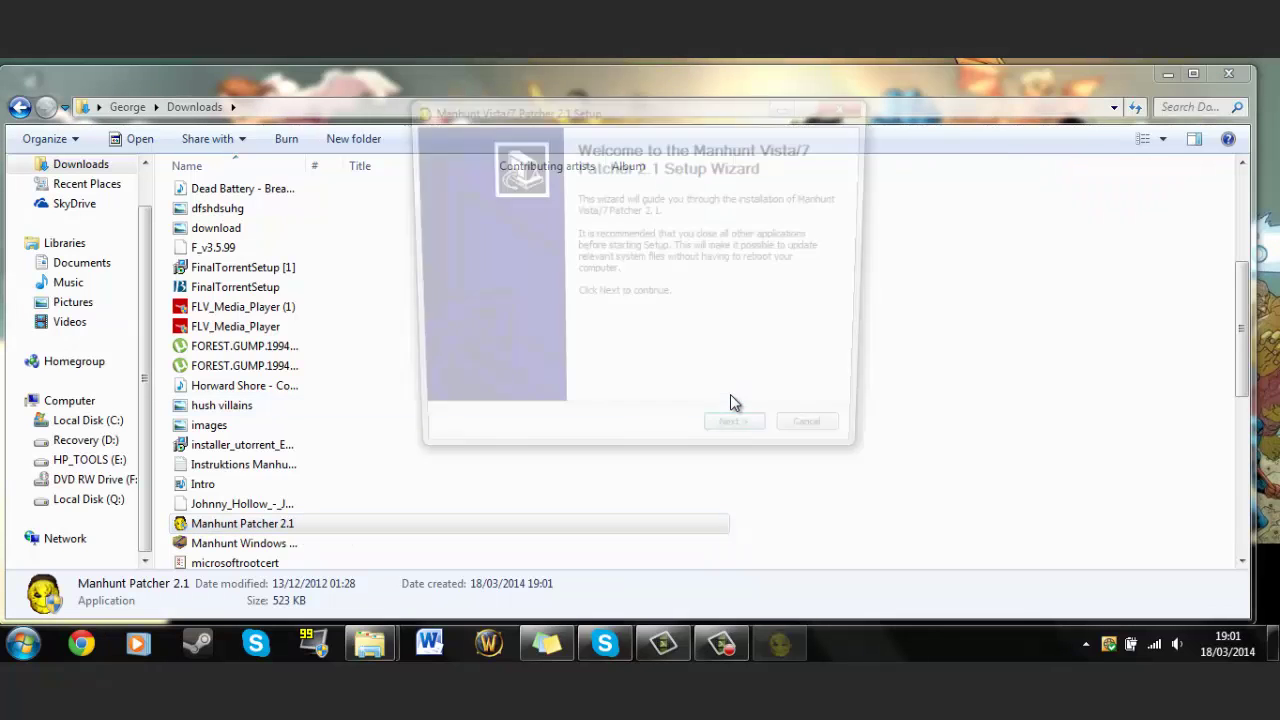
left_click(743, 441)
scroll(655, 310, "down", 10)
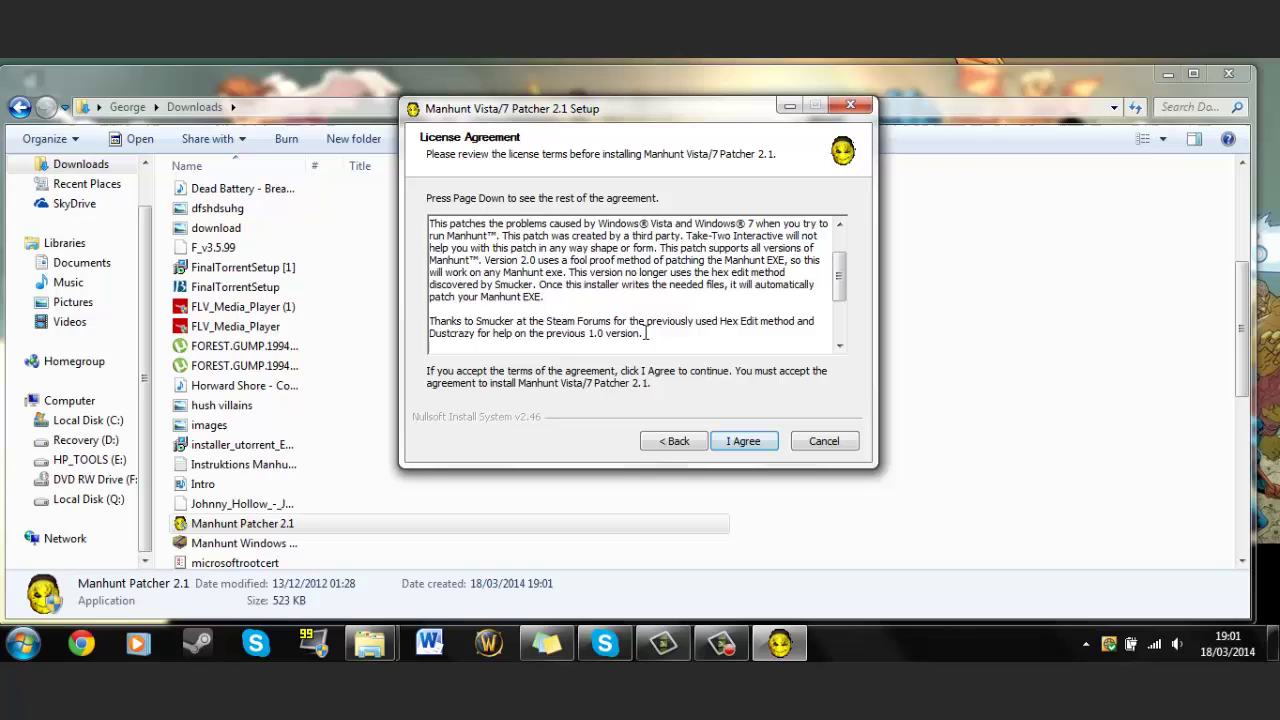
scroll(660, 312, "up", 10)
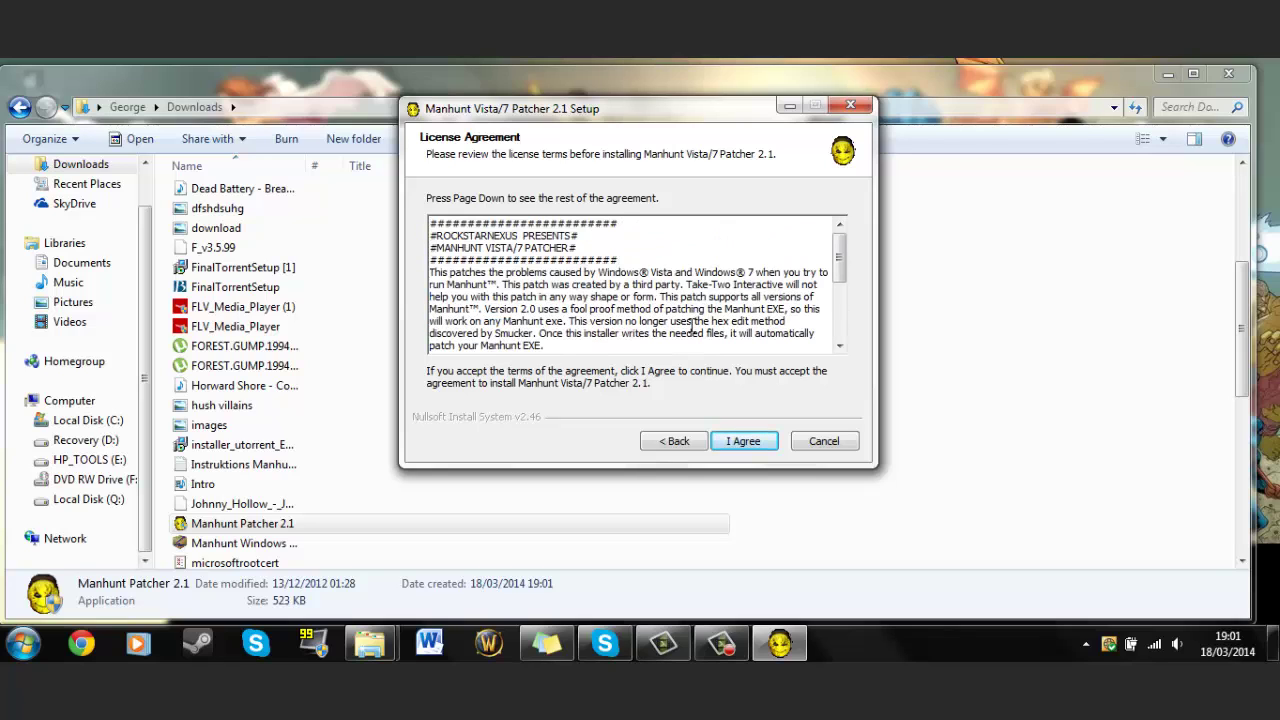
scroll(690, 330, "down", 5)
scroll(730, 327, "up", 10)
left_click(746, 439)
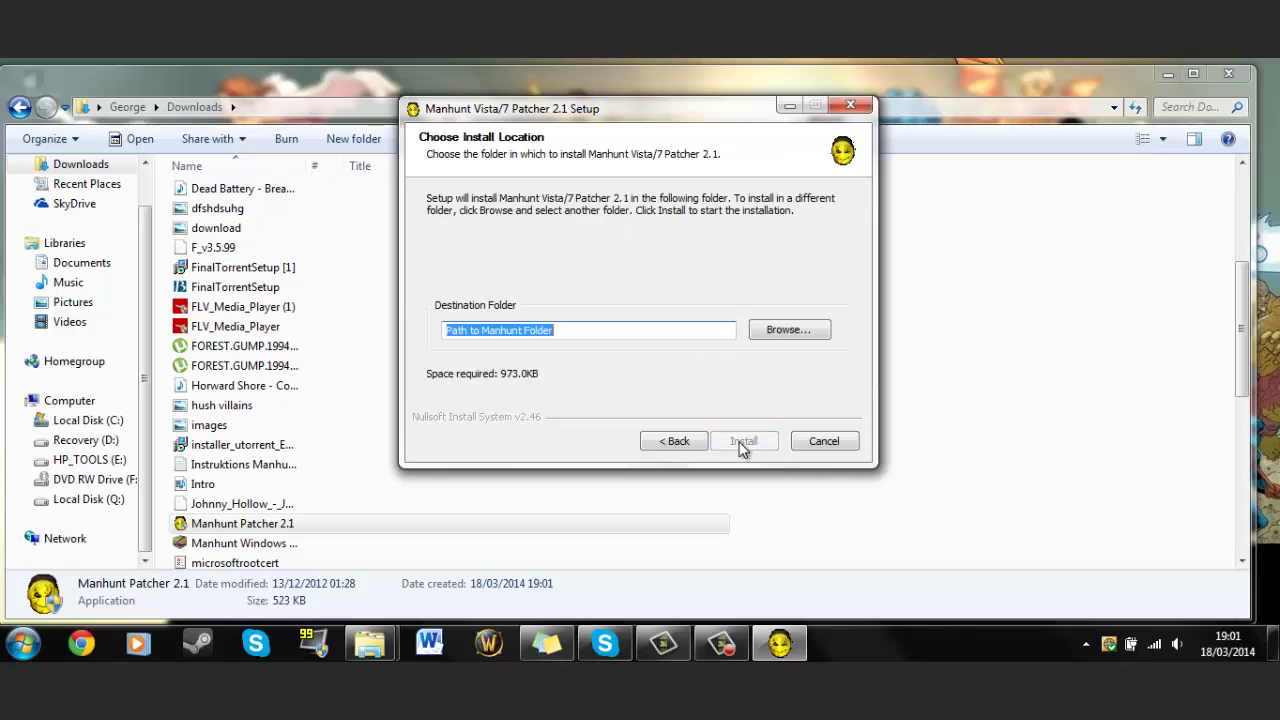
Browse for the patcher's install folder, expanding Local Disk (C:), Program Files (x86) and Steam in the folder tree.
left_click(790, 331)
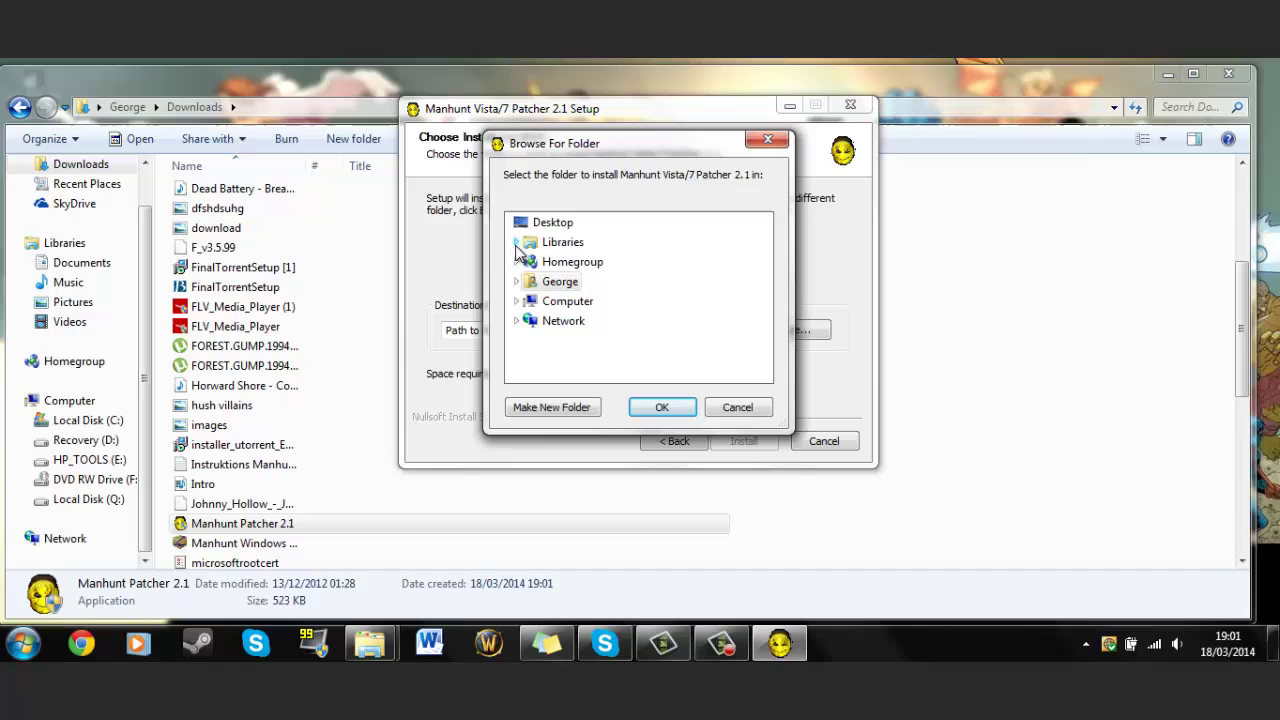
left_click(516, 301)
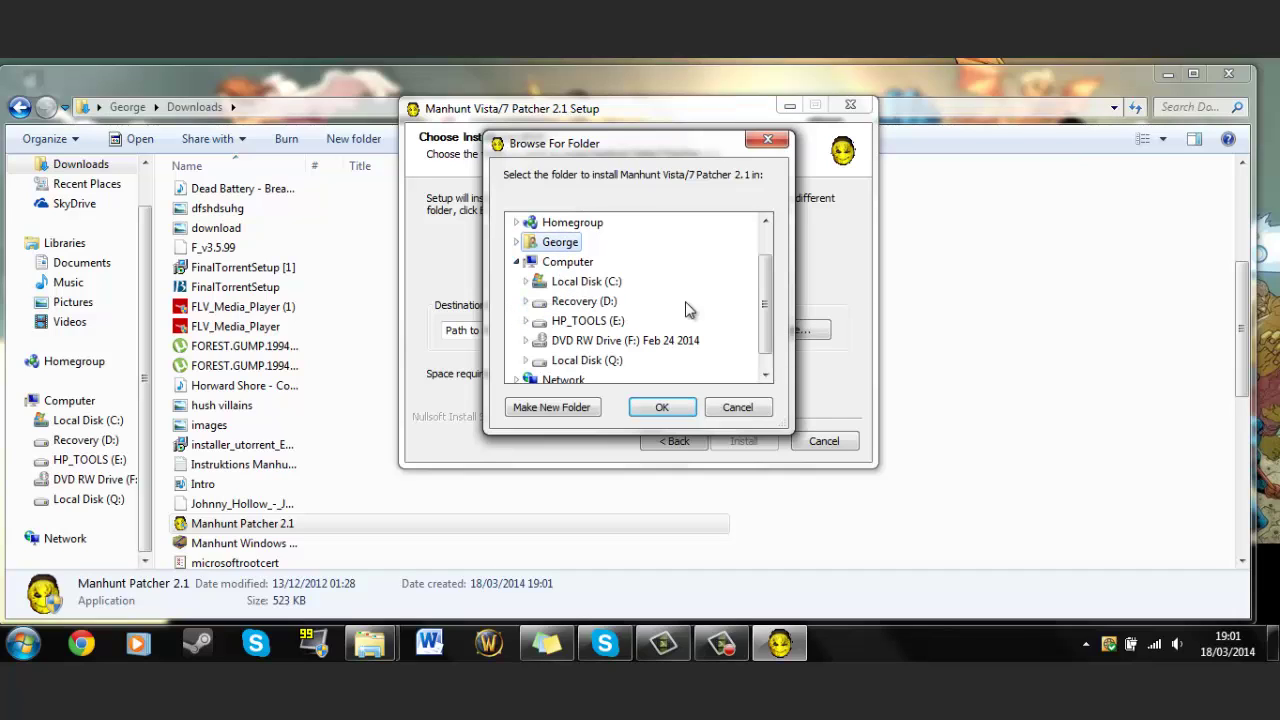
left_click(526, 282)
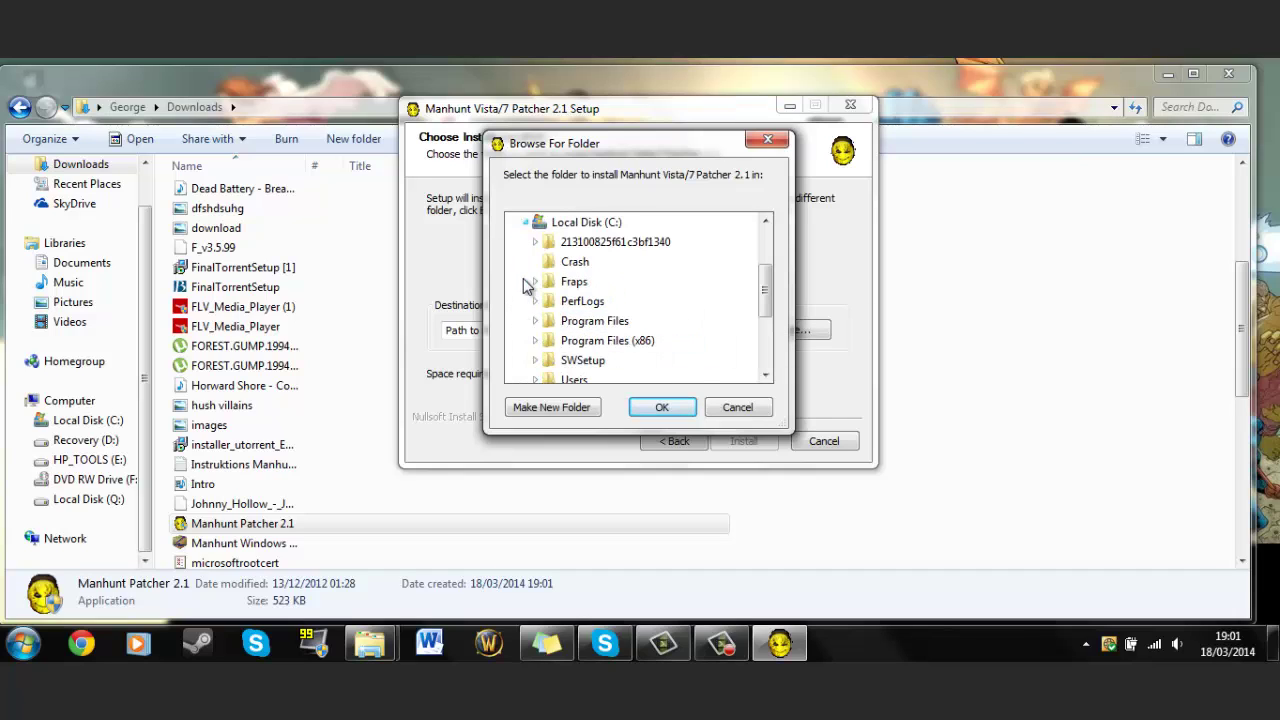
left_click_drag(771, 294, 686, 306)
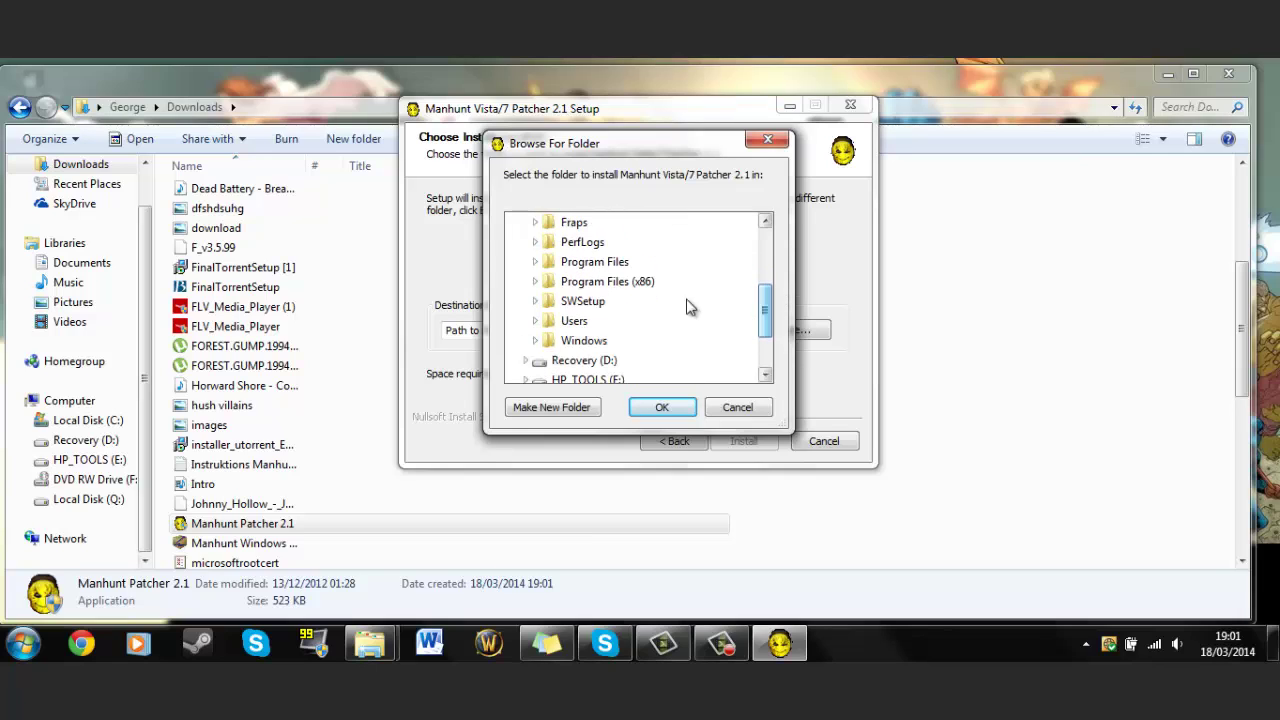
left_click(537, 281)
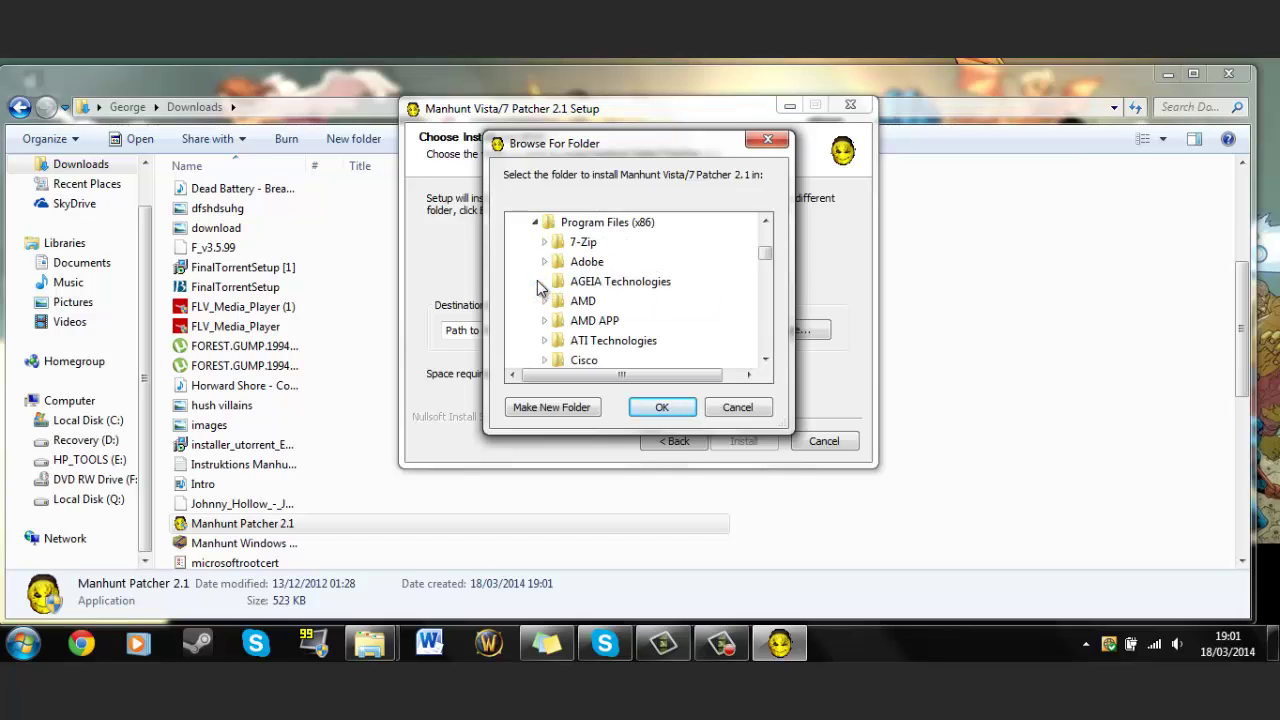
left_click_drag(765, 255, 767, 322)
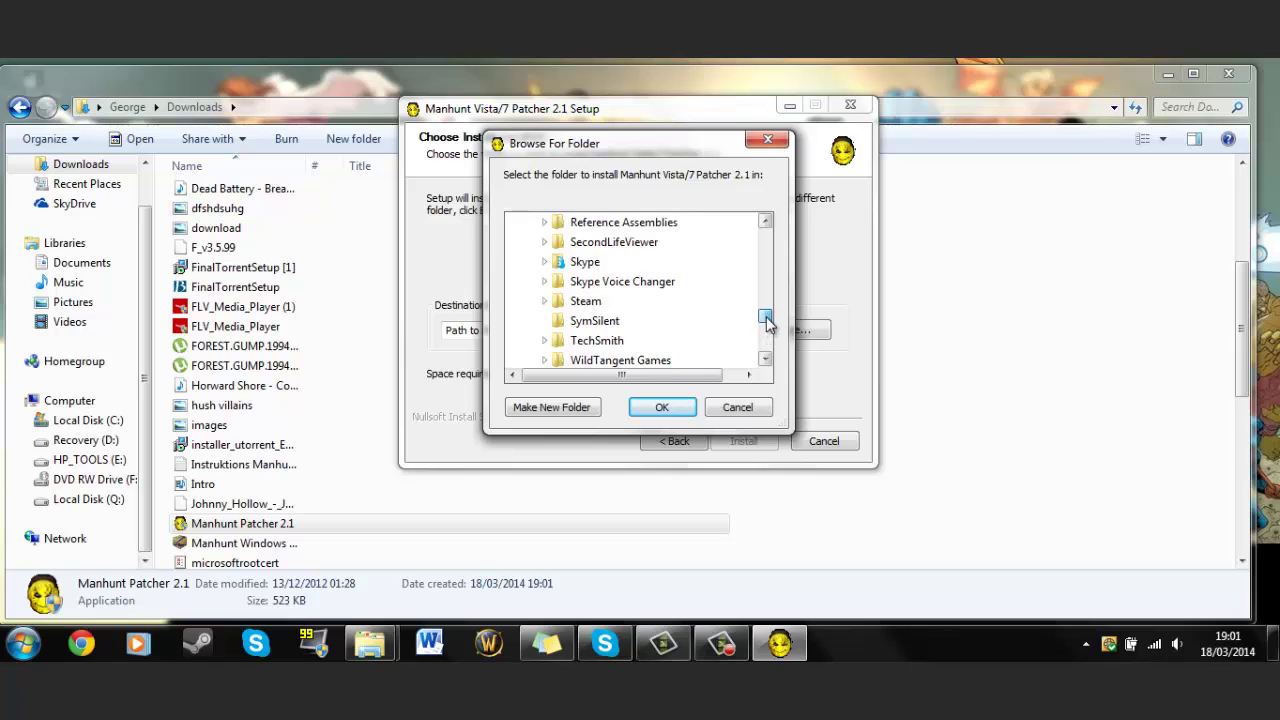
double_click(578, 304)
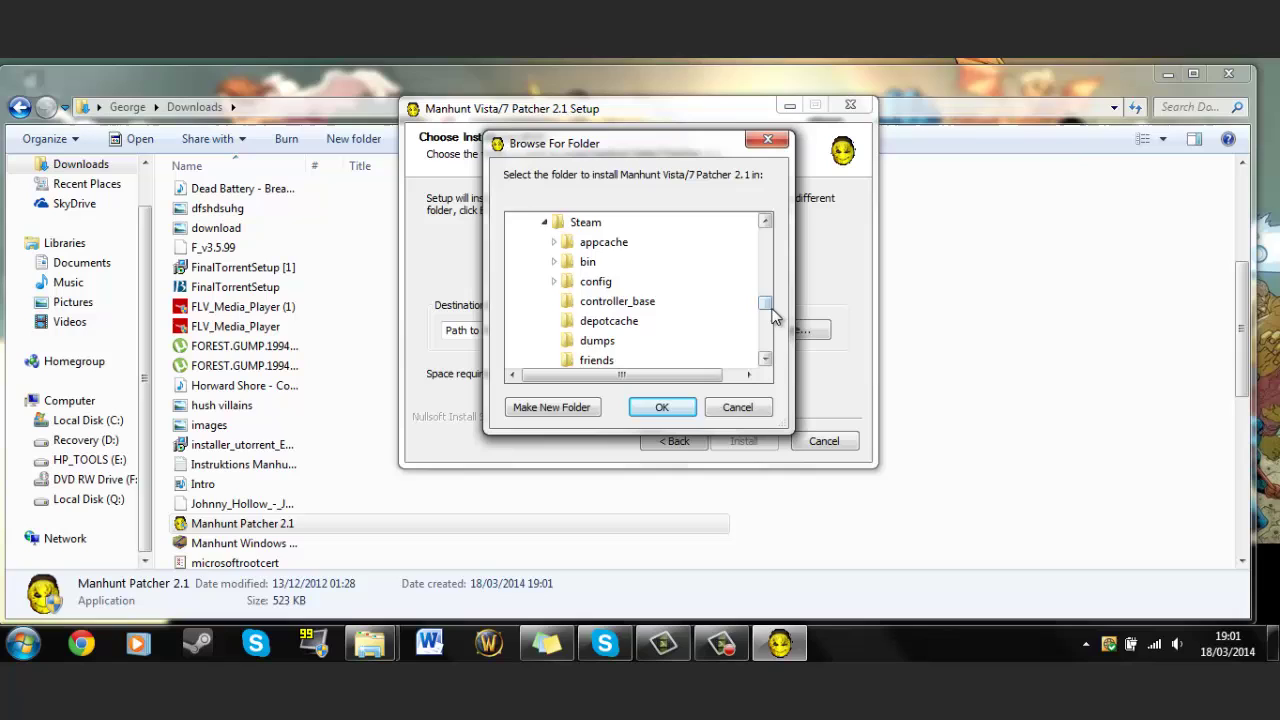
Choose SteamApps\common\Manhunt as the destination folder and complete the patcher installation with Run Manhunt Vista/7 Patcher 2.1 enabled.
left_click_drag(771, 309, 764, 323)
left_click(555, 341)
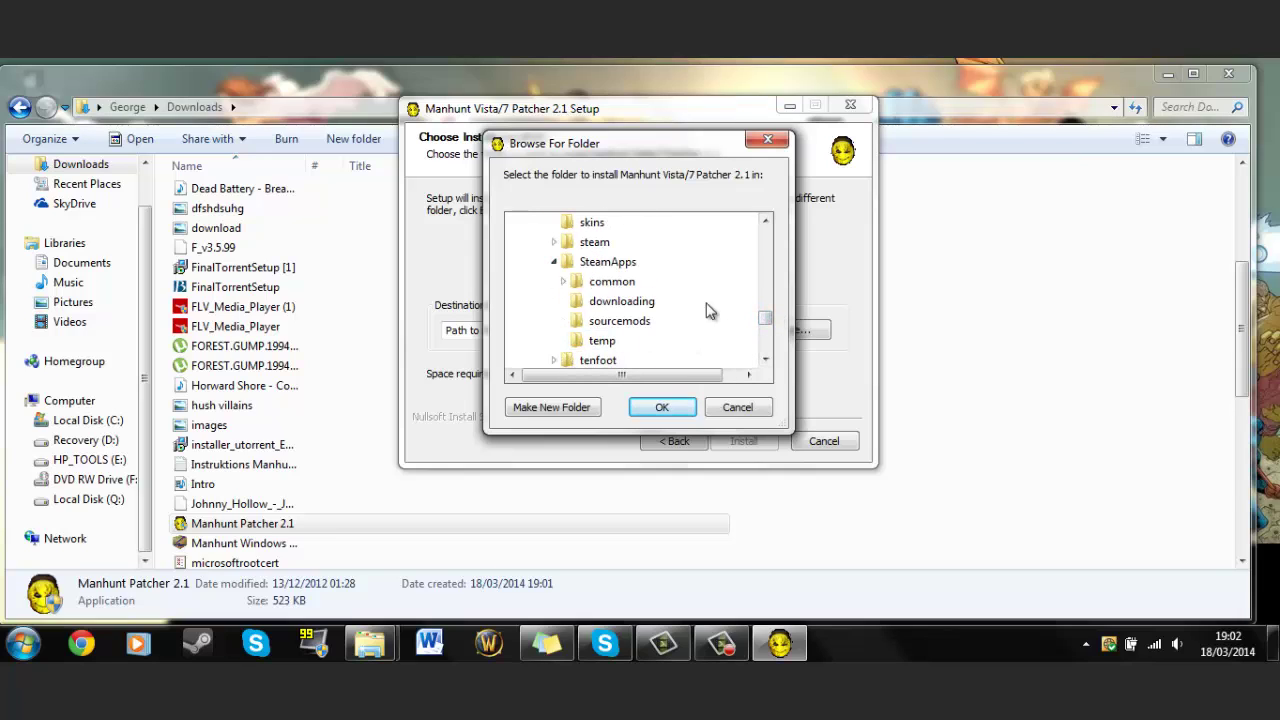
left_click(563, 281)
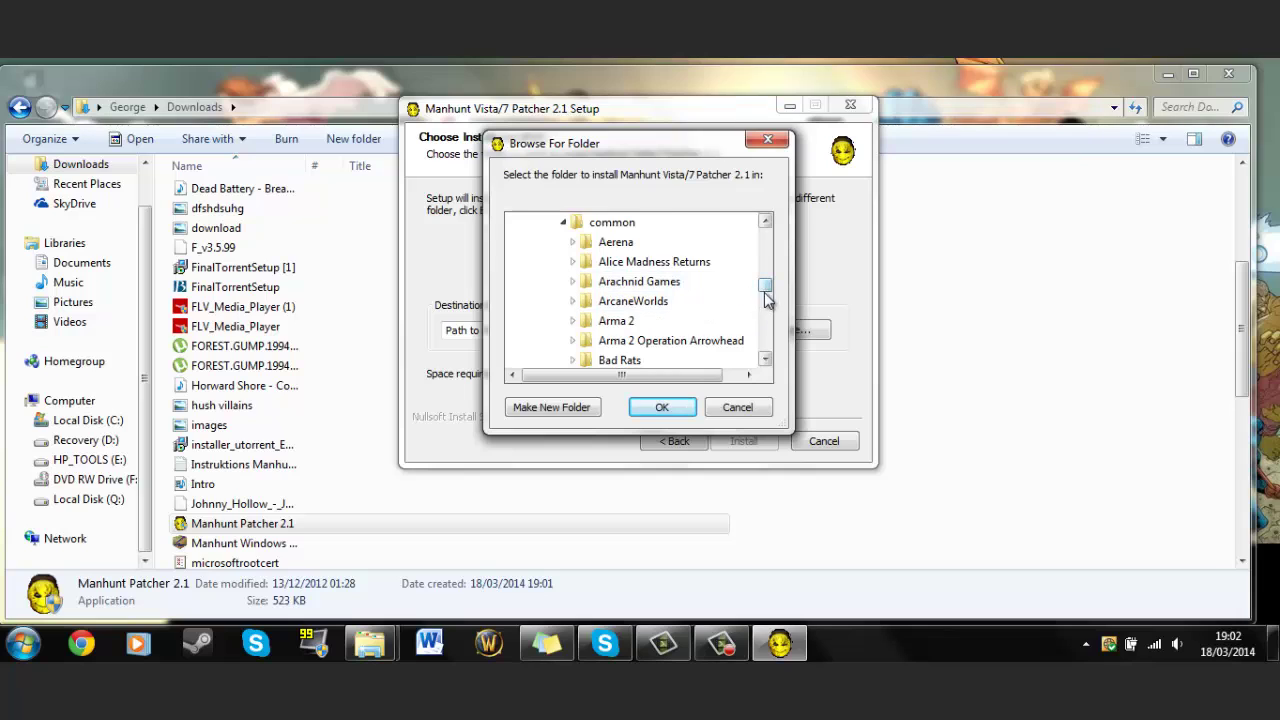
left_click_drag(765, 297, 766, 319)
left_click(572, 222)
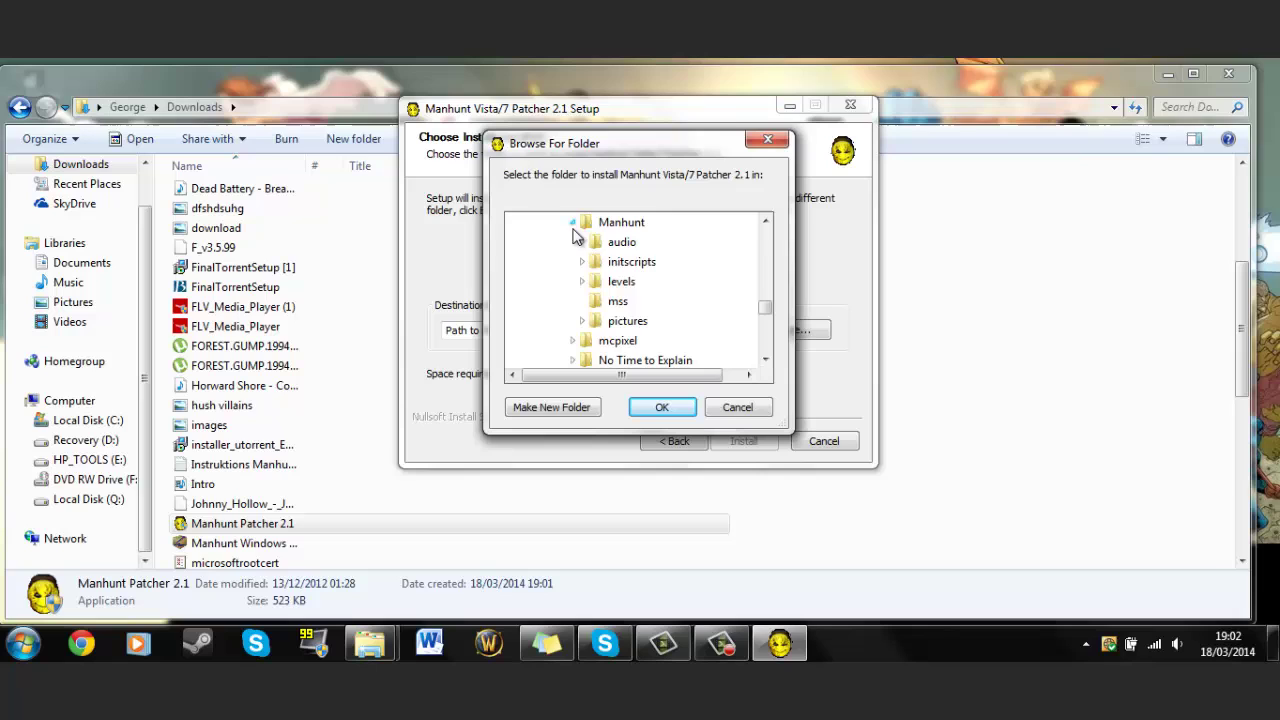
left_click(608, 224)
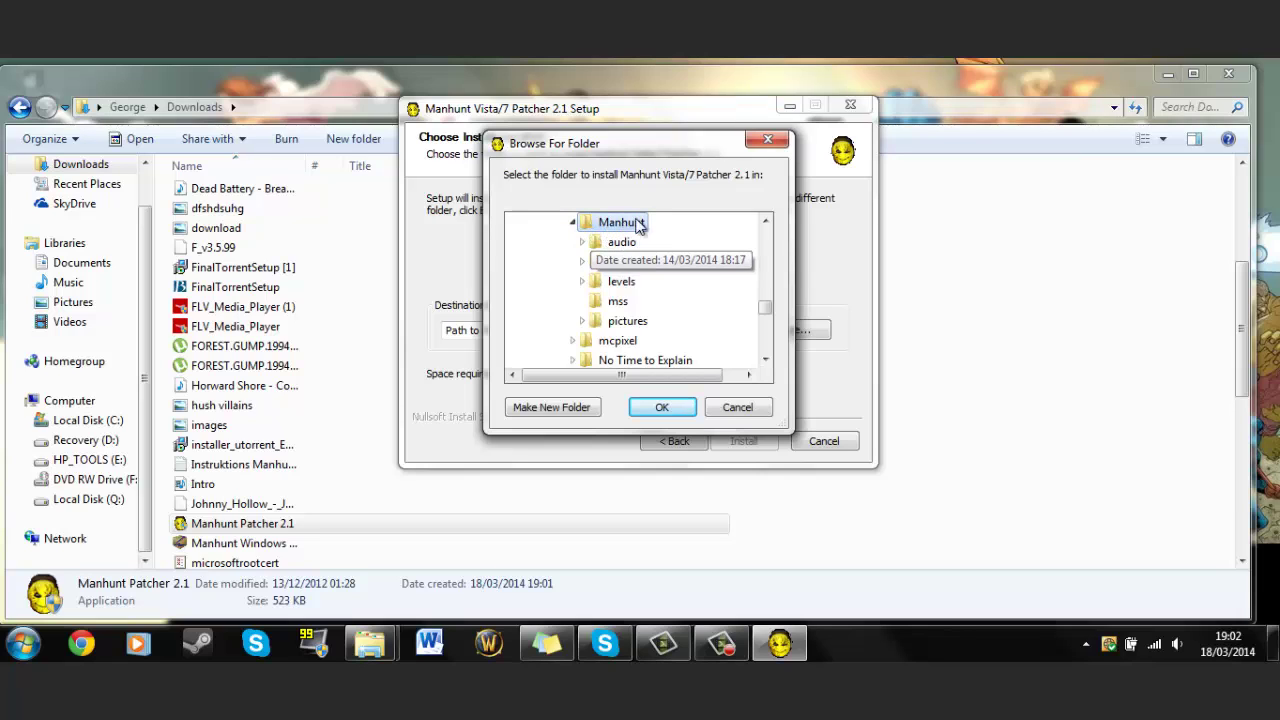
left_click(661, 407)
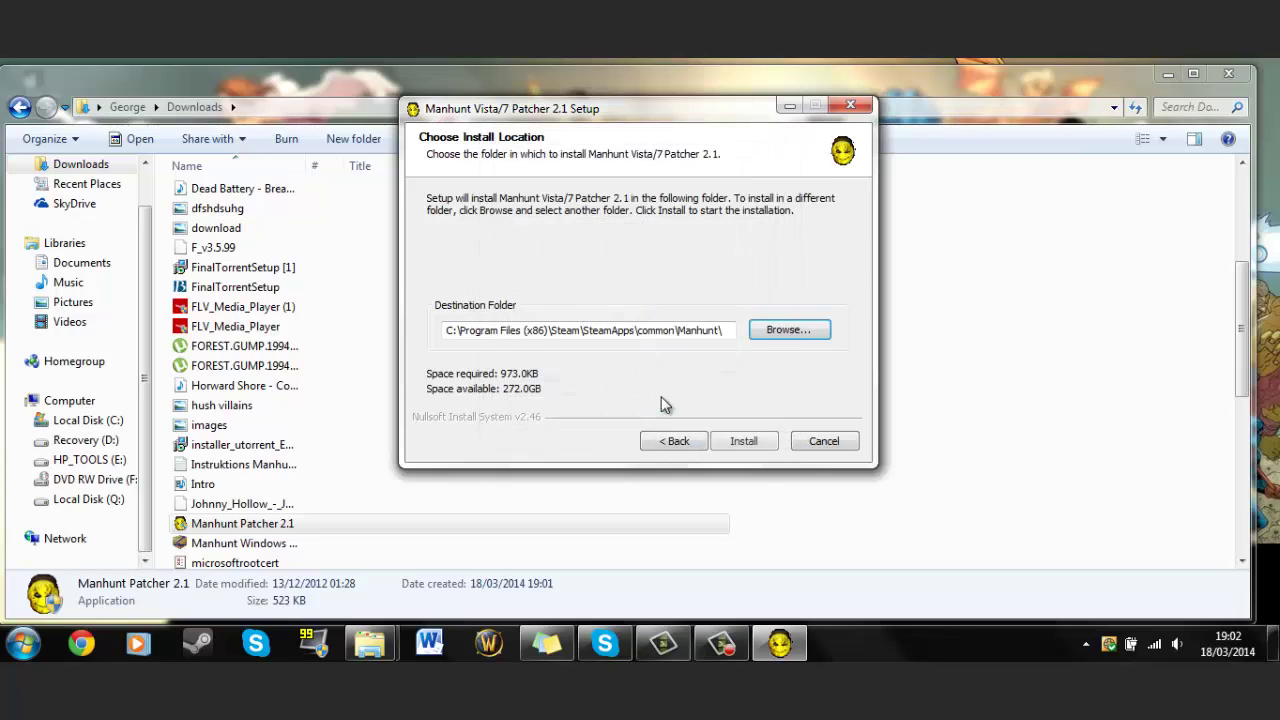
left_click(768, 441)
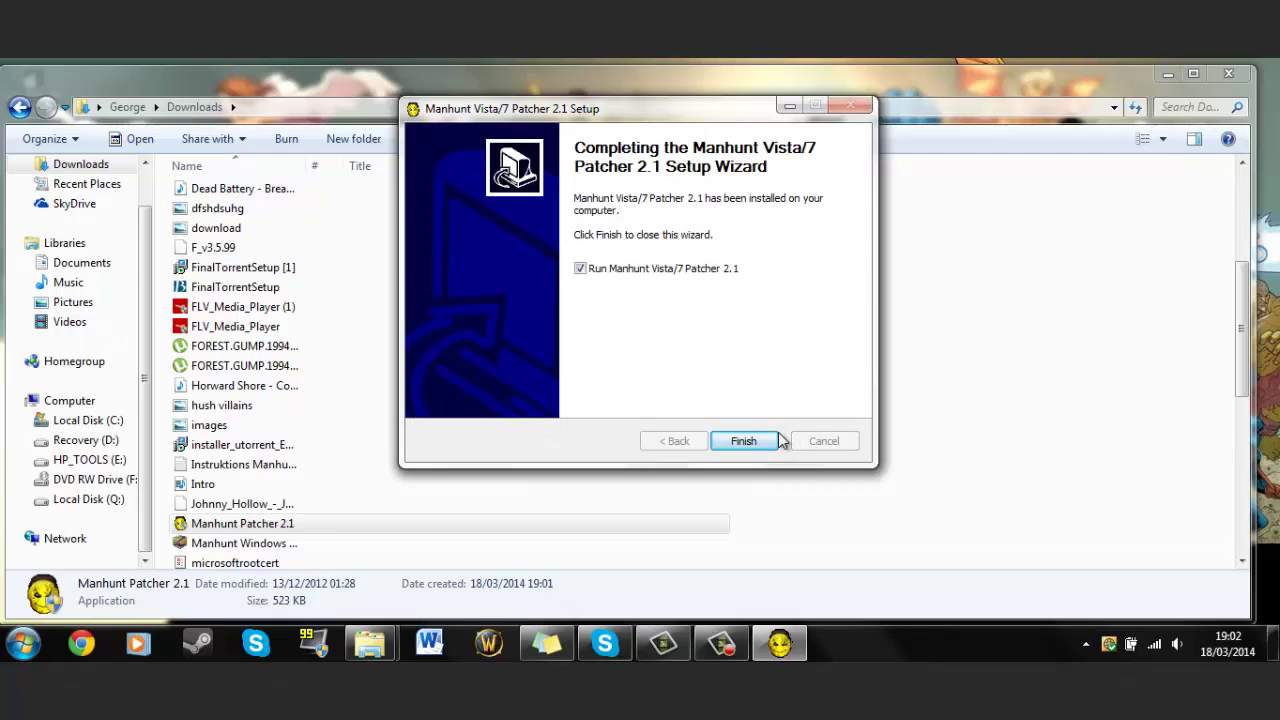
left_click(744, 441)
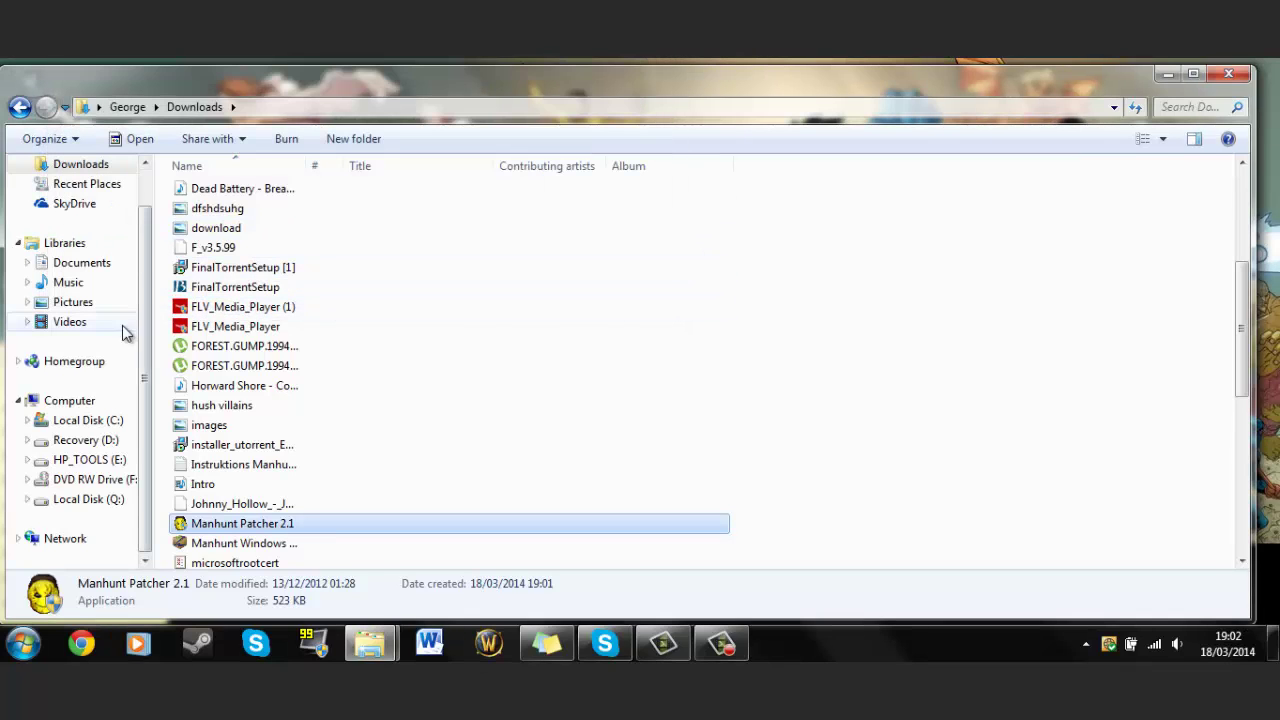
Open the game folder C:\Program Files (x86)\Steam\SteamApps\common\Manhunt in the file explorer.
left_click(27, 420)
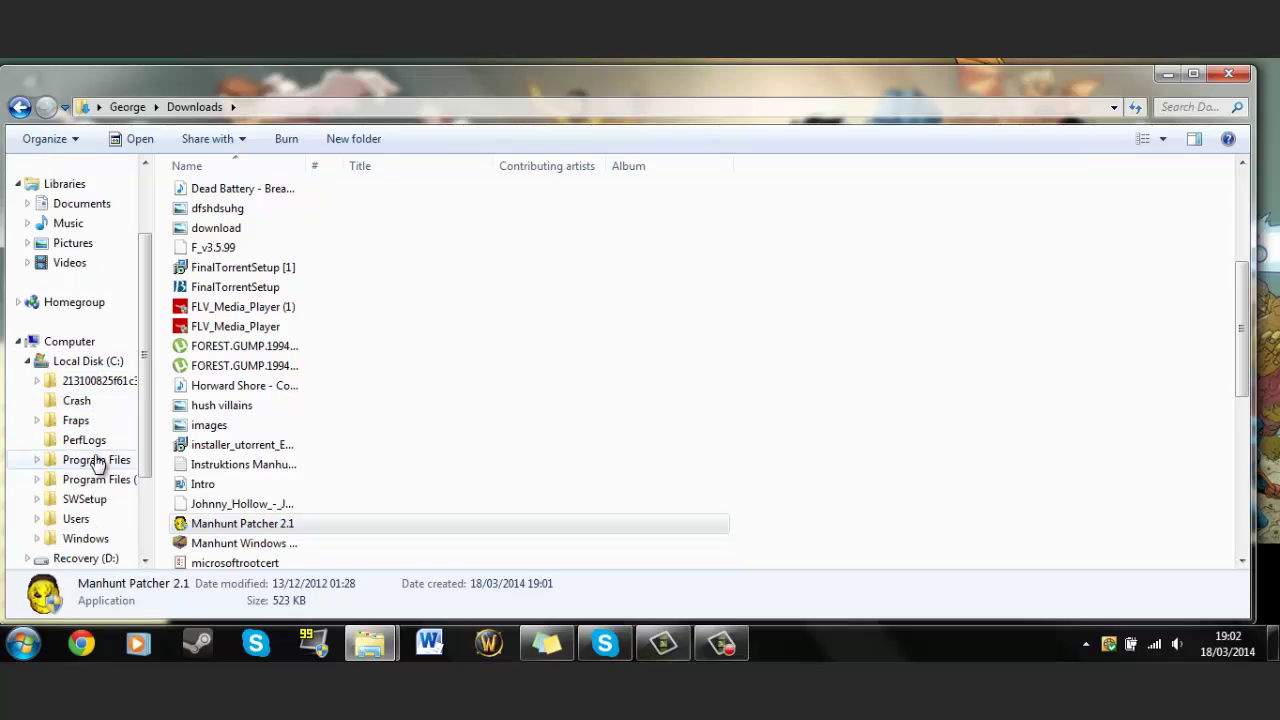
left_click_drag(146, 430, 141, 466)
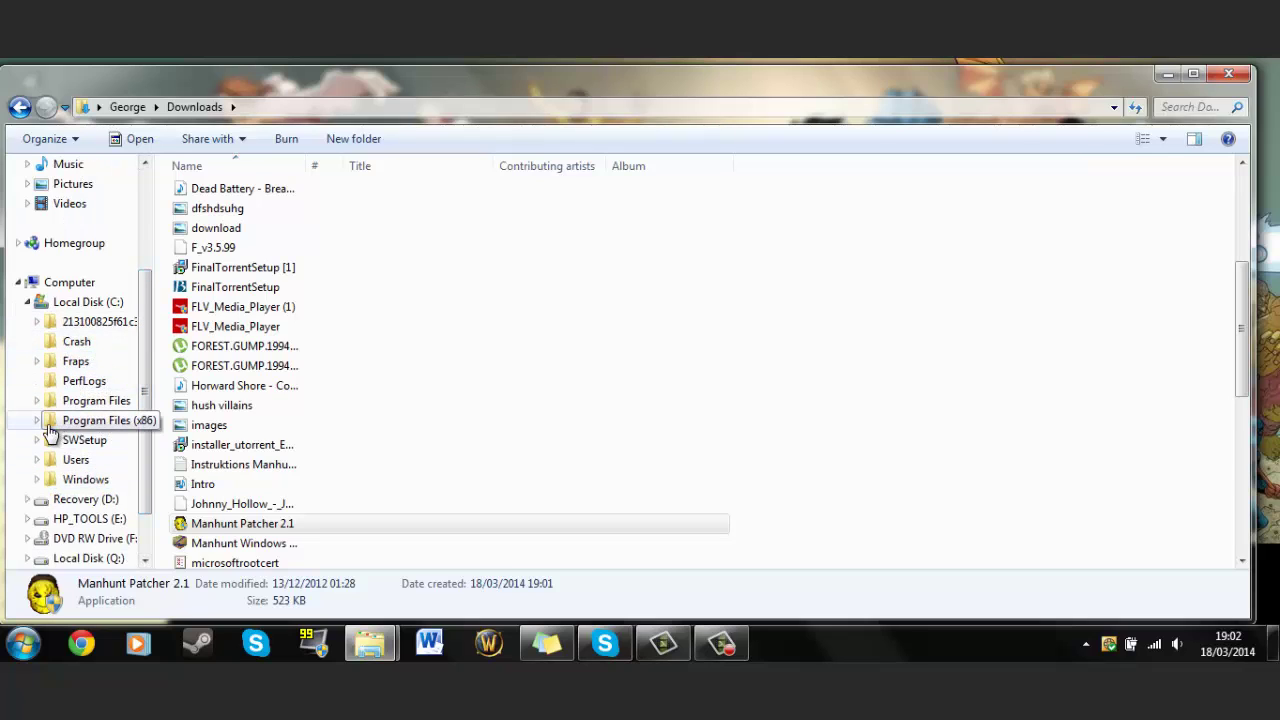
left_click(38, 421)
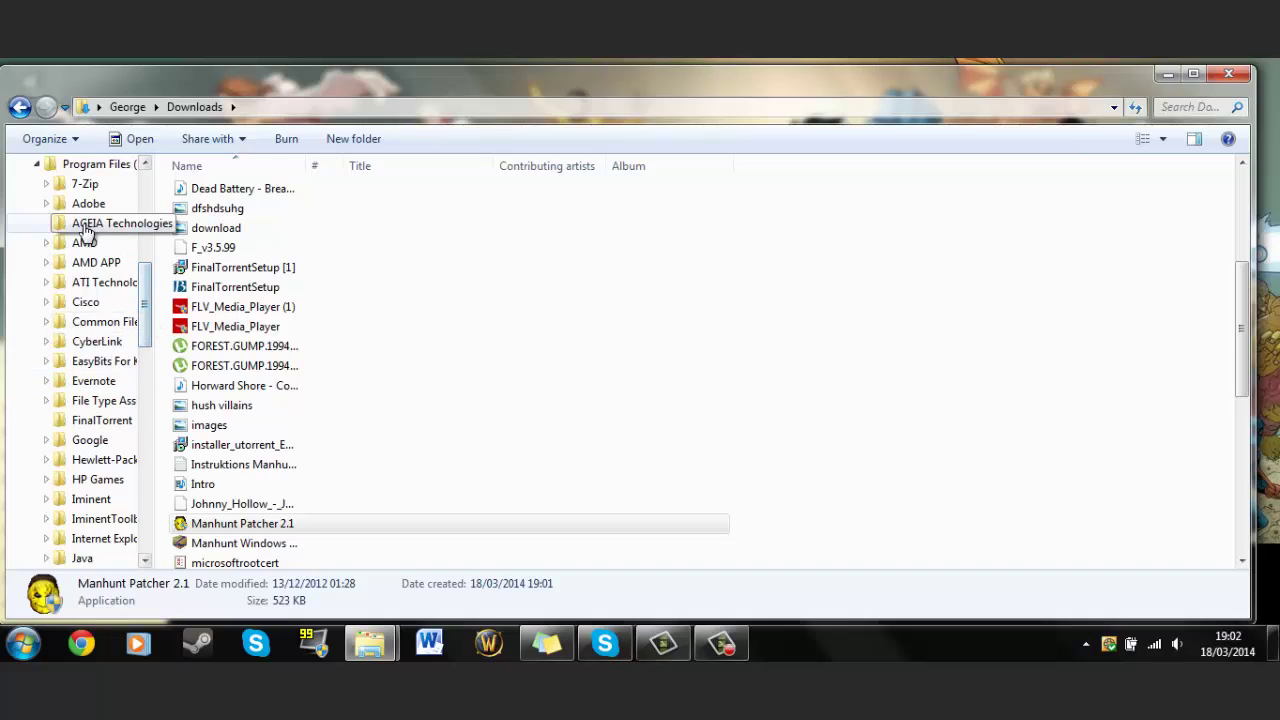
left_click_drag(146, 302, 150, 470)
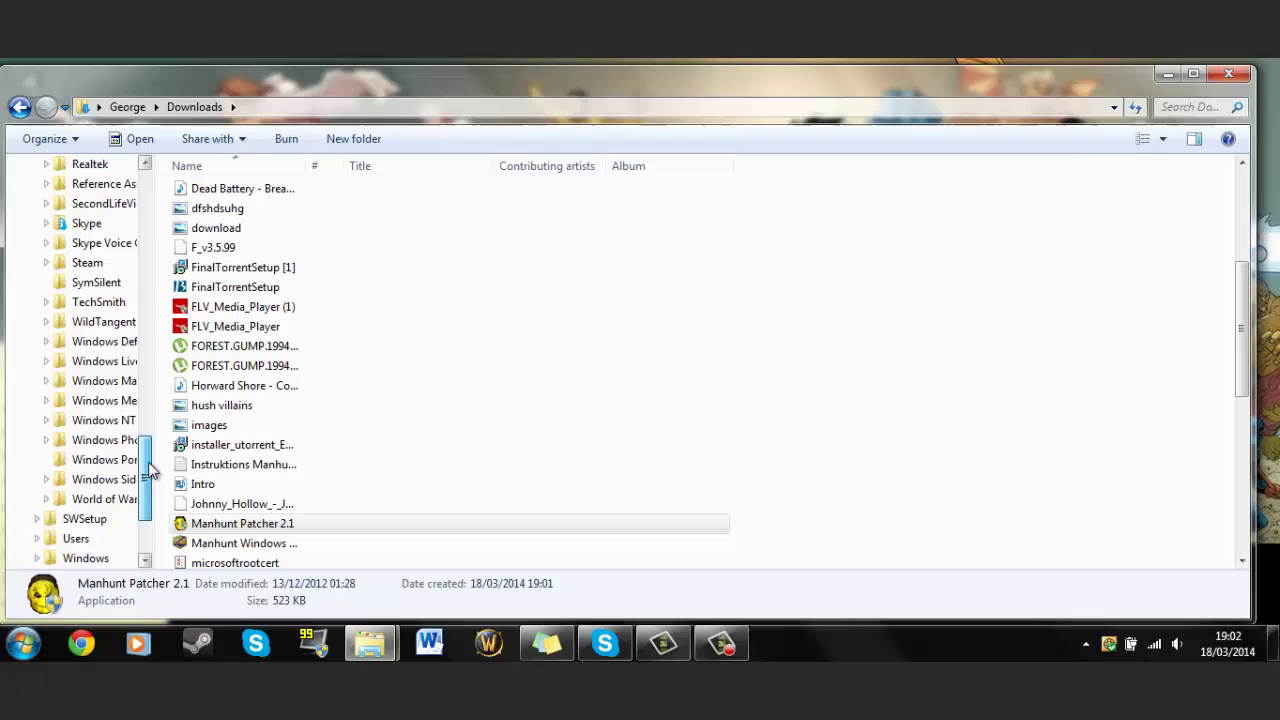
left_click(46, 262)
left_click_drag(146, 428, 132, 448)
left_click(56, 382)
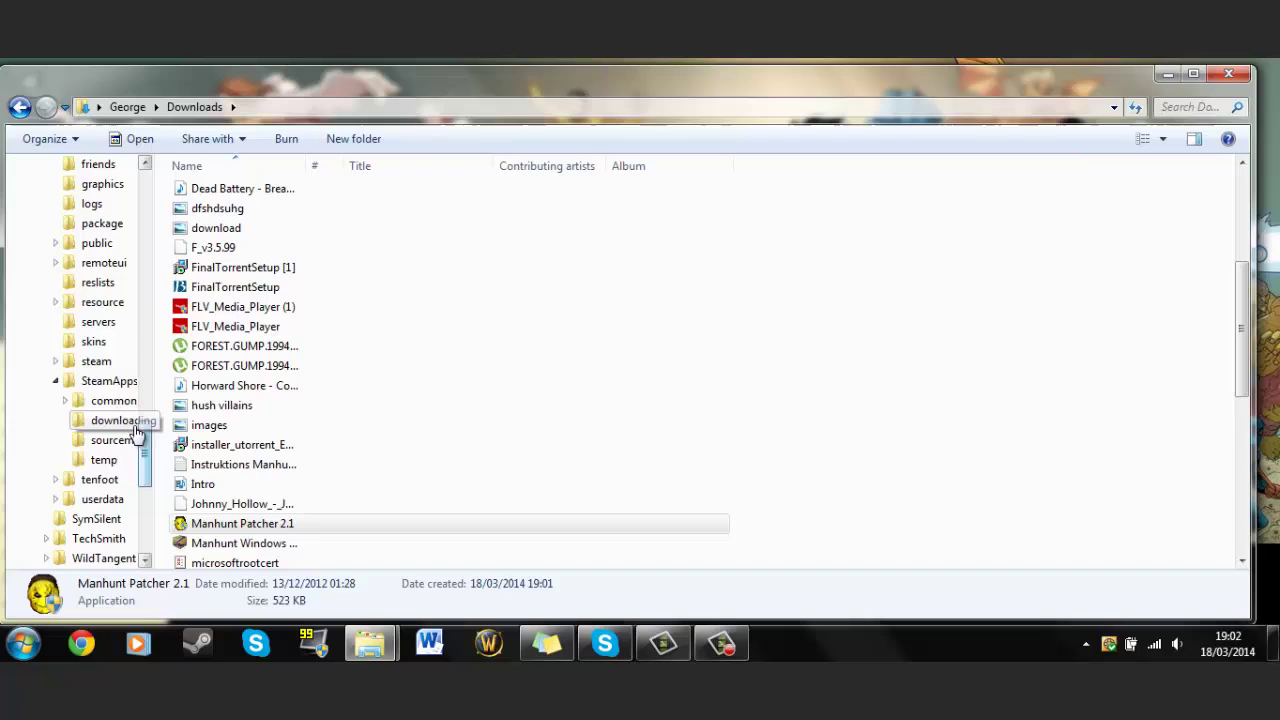
left_click(78, 401)
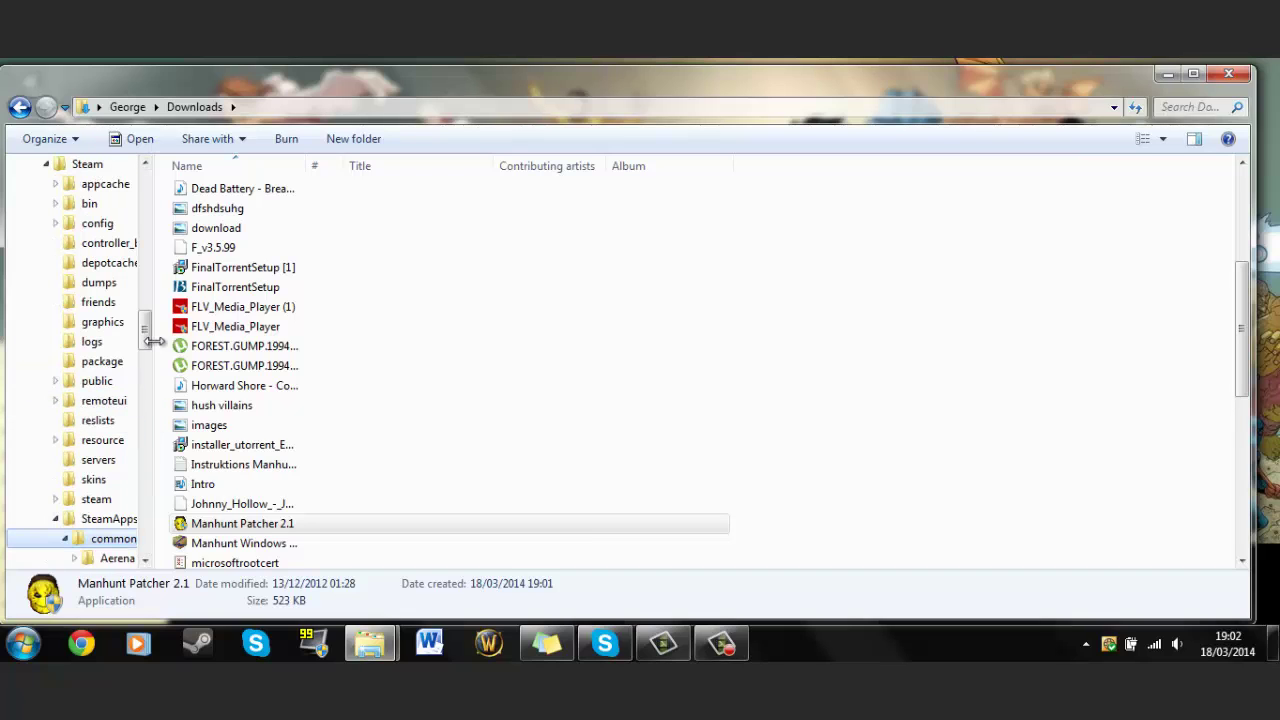
left_click_drag(147, 328, 143, 414)
left_click(75, 479)
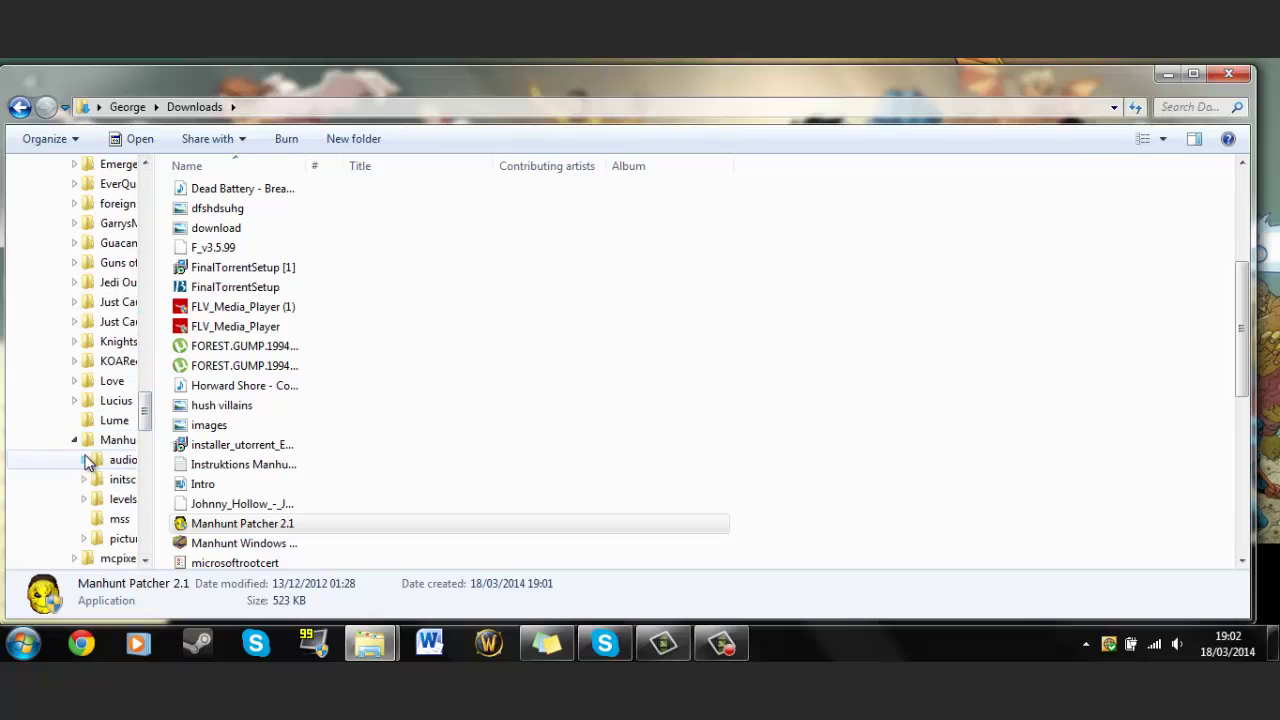
left_click(122, 441)
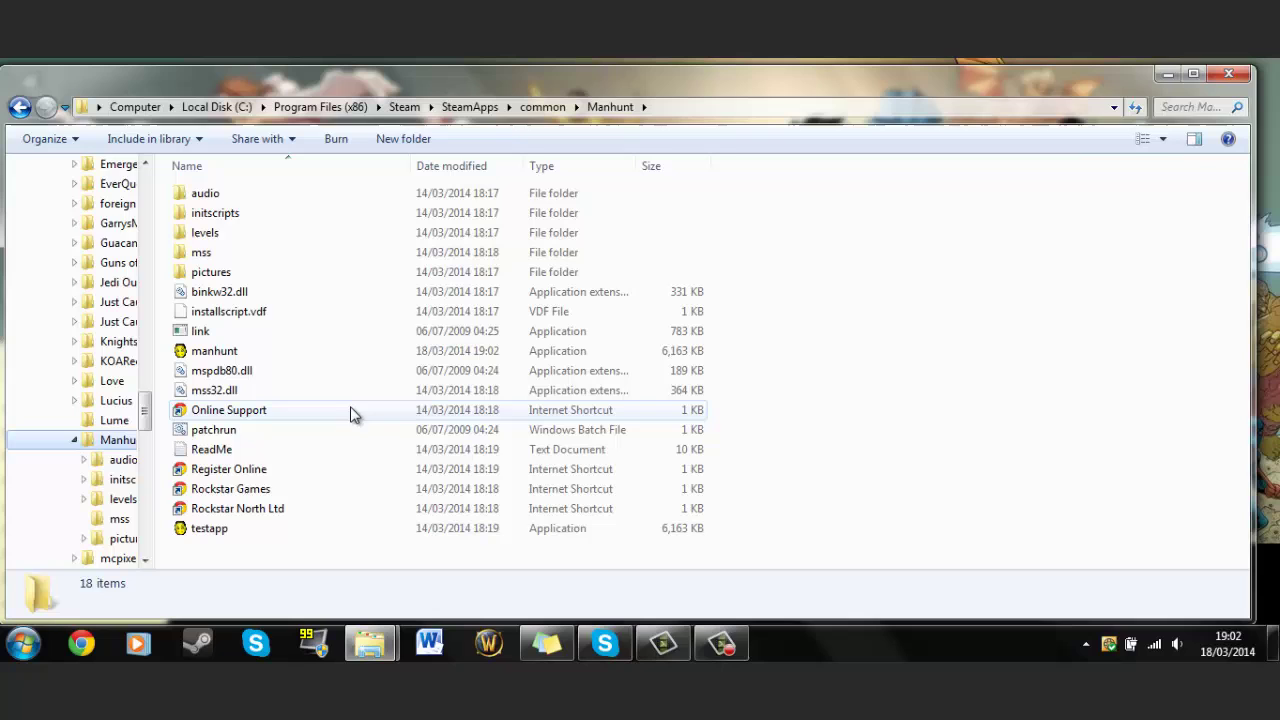
scroll(305, 375, "down", 1)
scroll(295, 335, "up", 1)
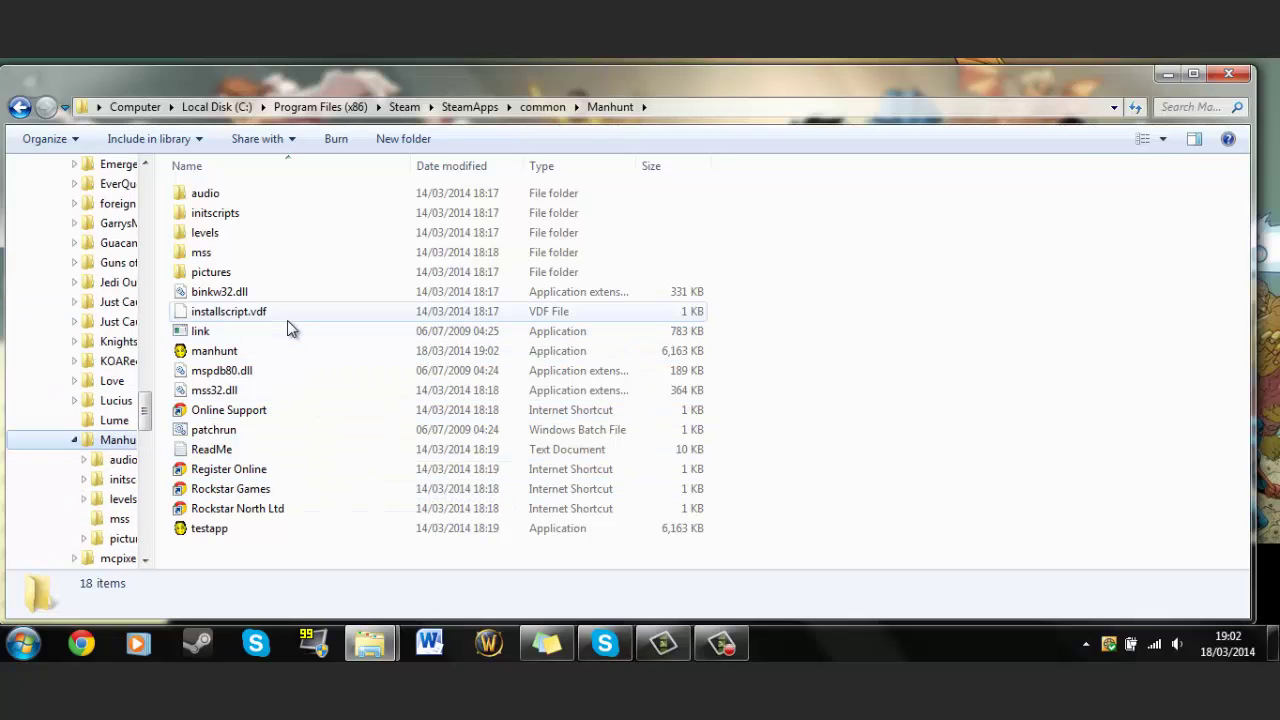
scroll(287, 320, "up", 3)
scroll(320, 430, "down", 3)
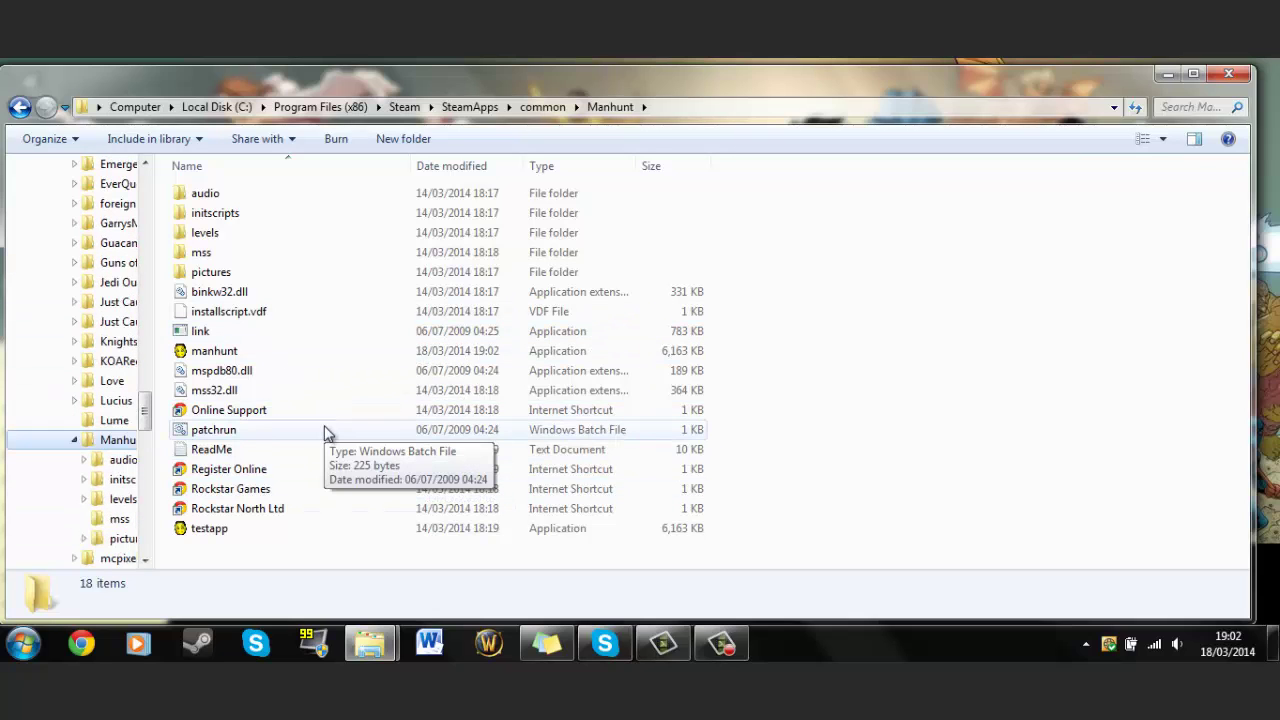